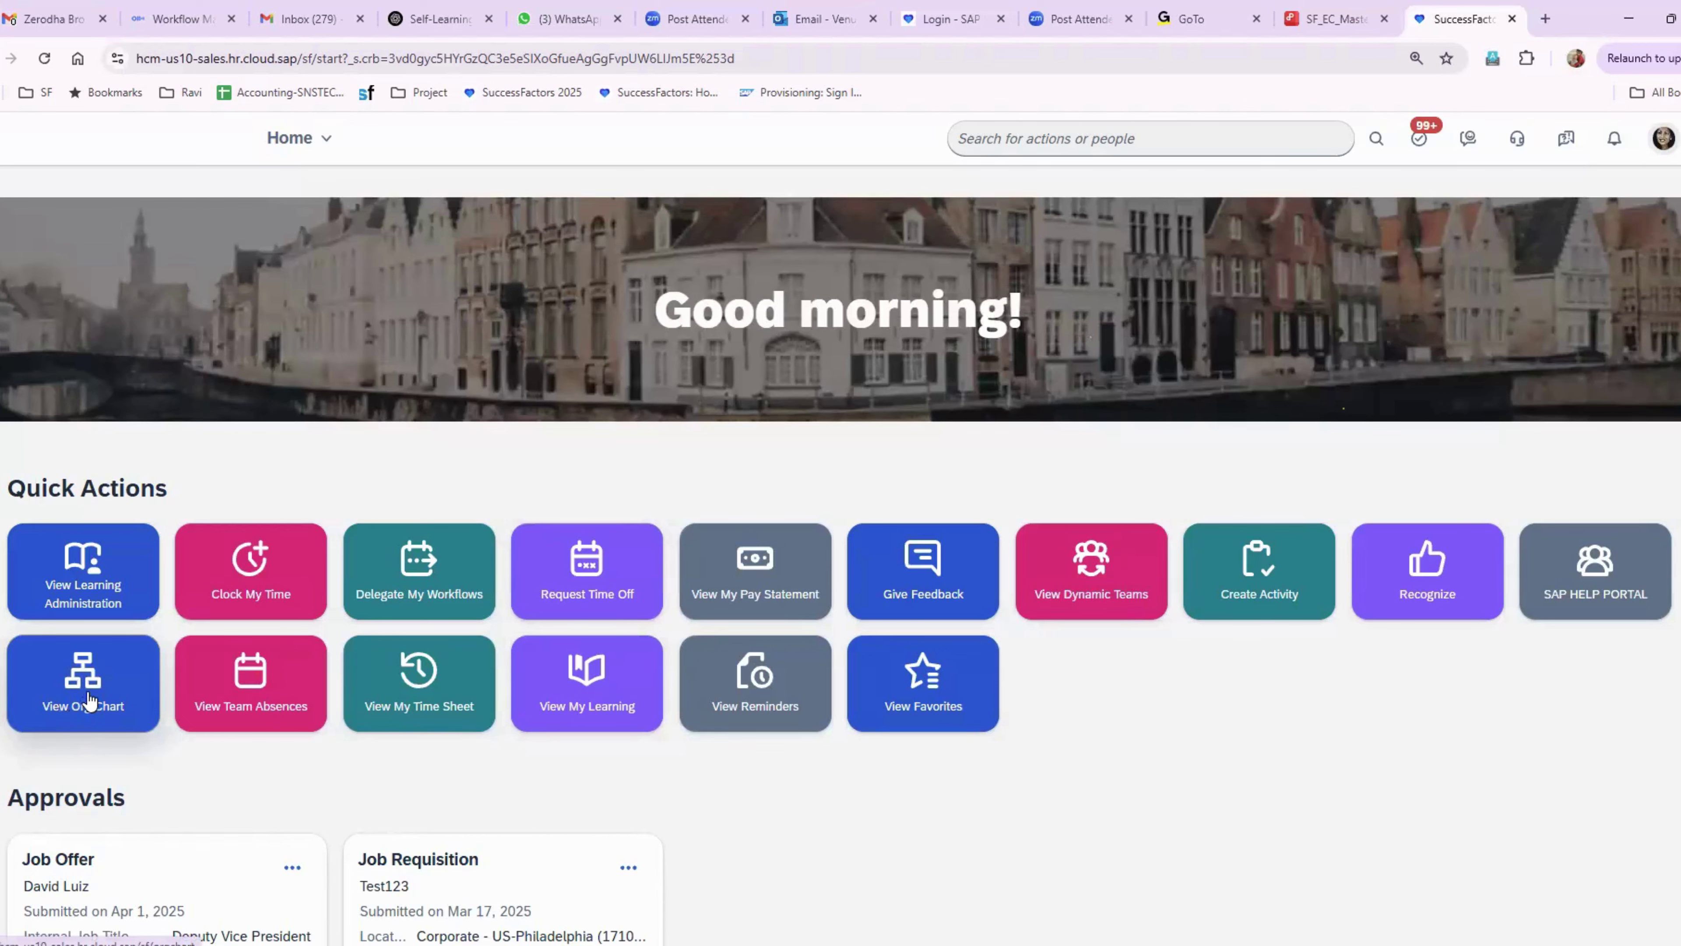
# Step: Open the Org Chart, show the direct reports of the President BestRun EMEA, and examine the reporting hierarchy
pyautogui.click(89, 700)
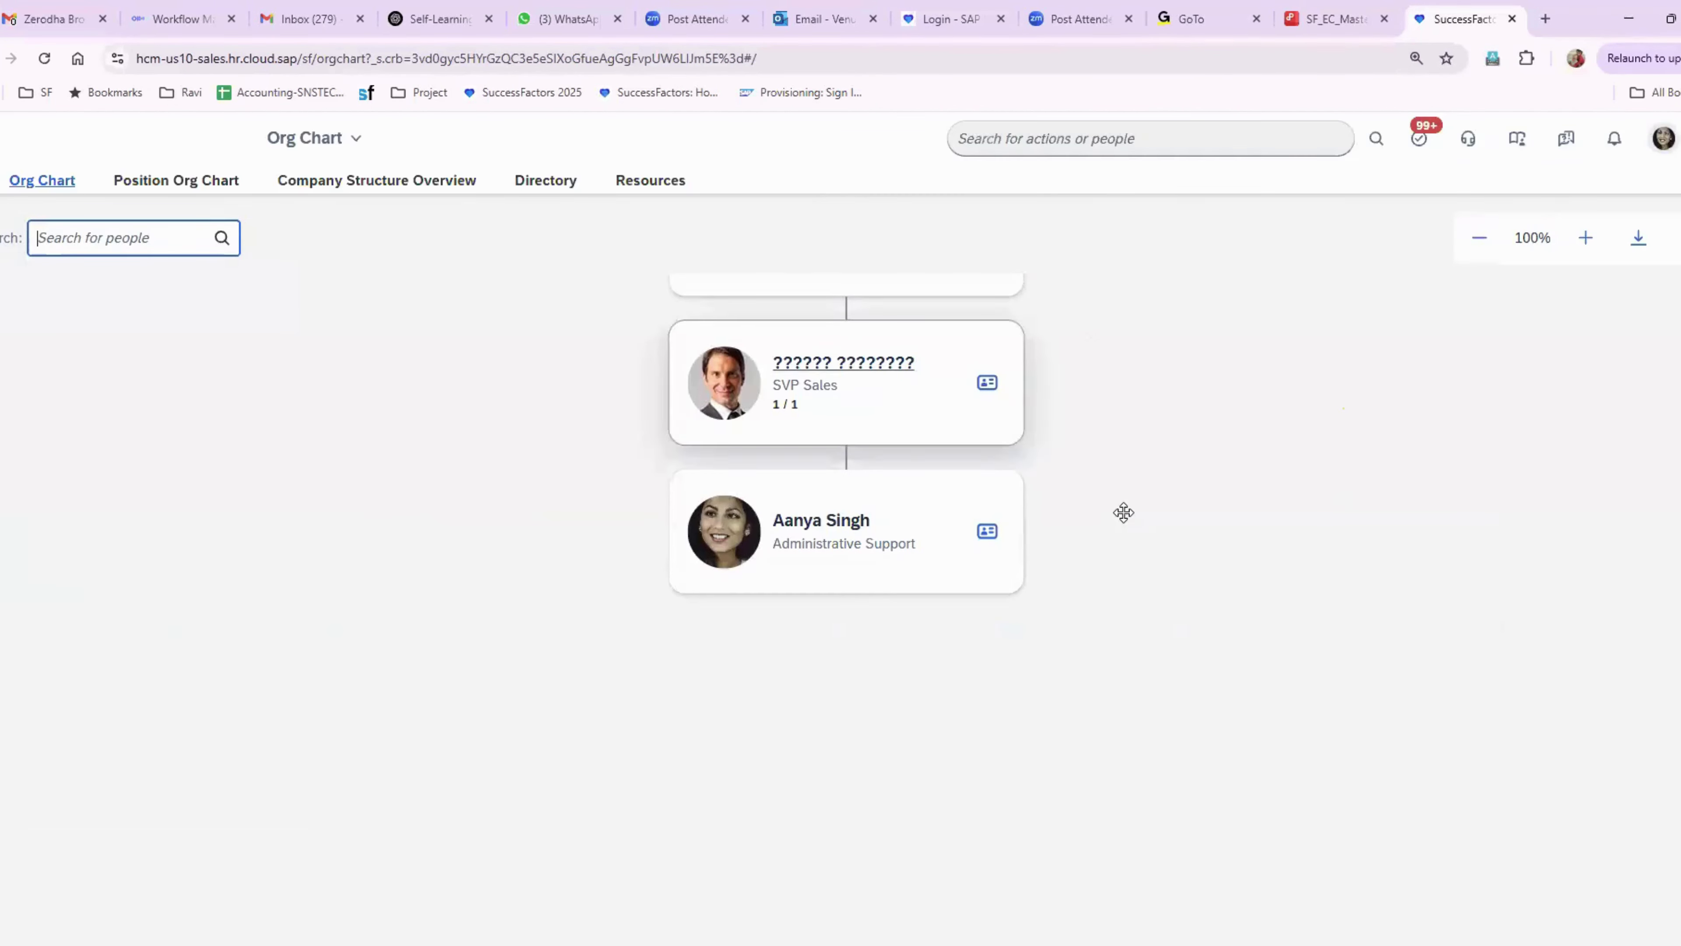
pyautogui.scroll(10, 1186, 650)
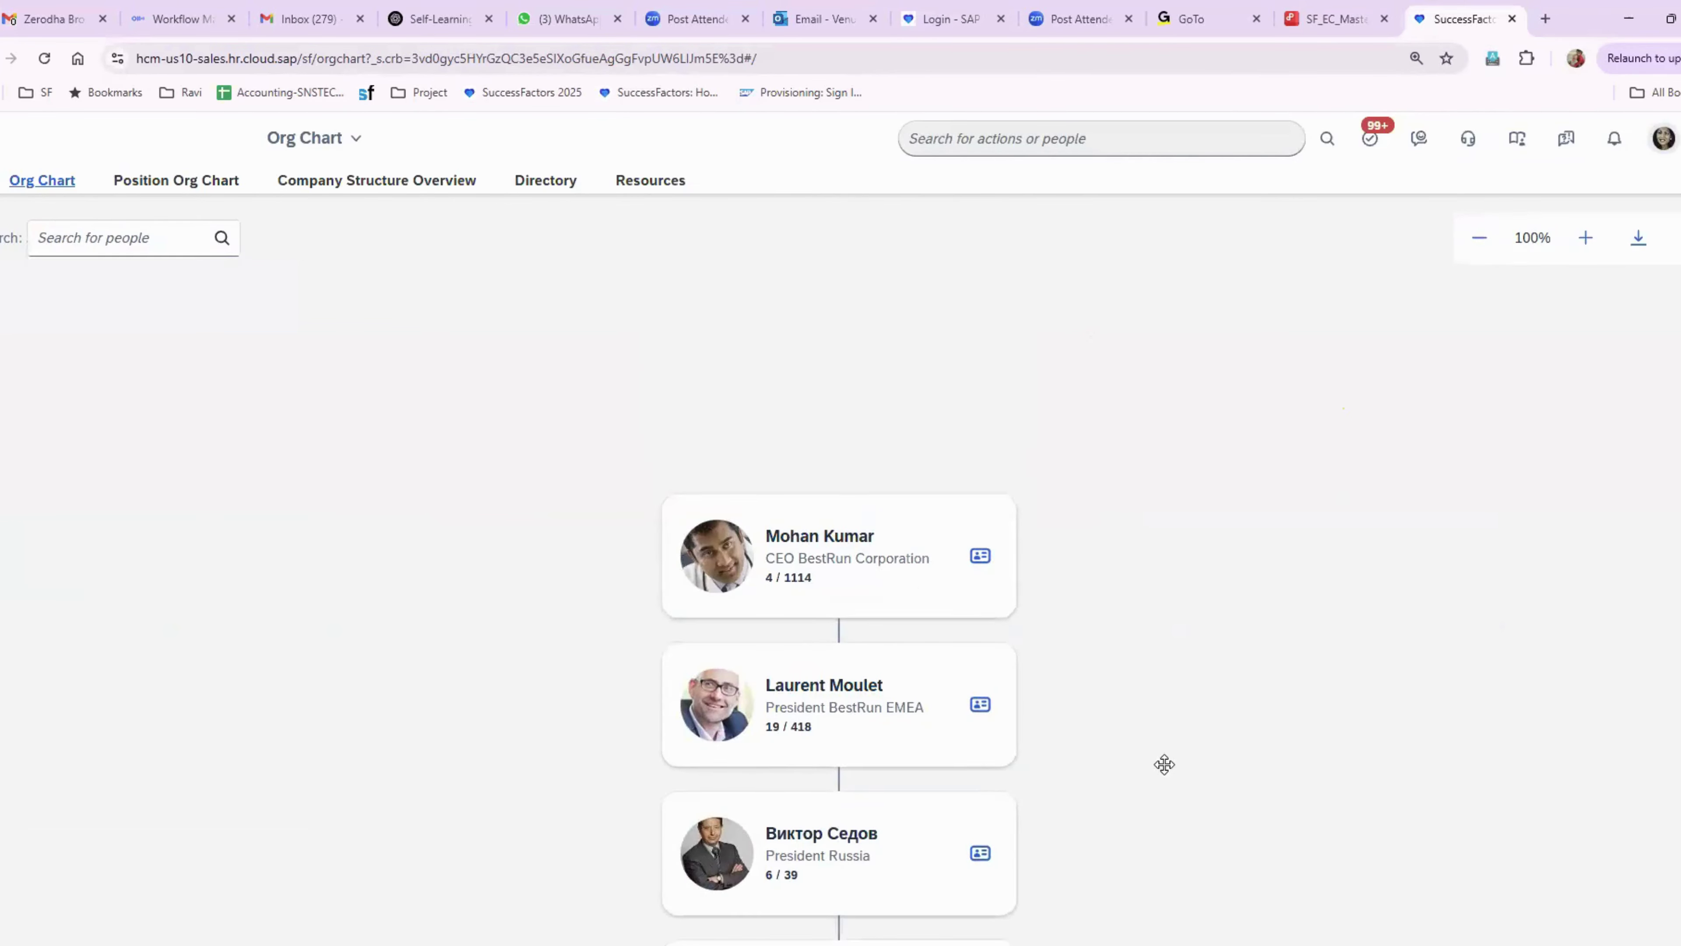
pyautogui.moveTo(1164, 765); pyautogui.dragTo(1144, 371)
pyautogui.click(754, 349)
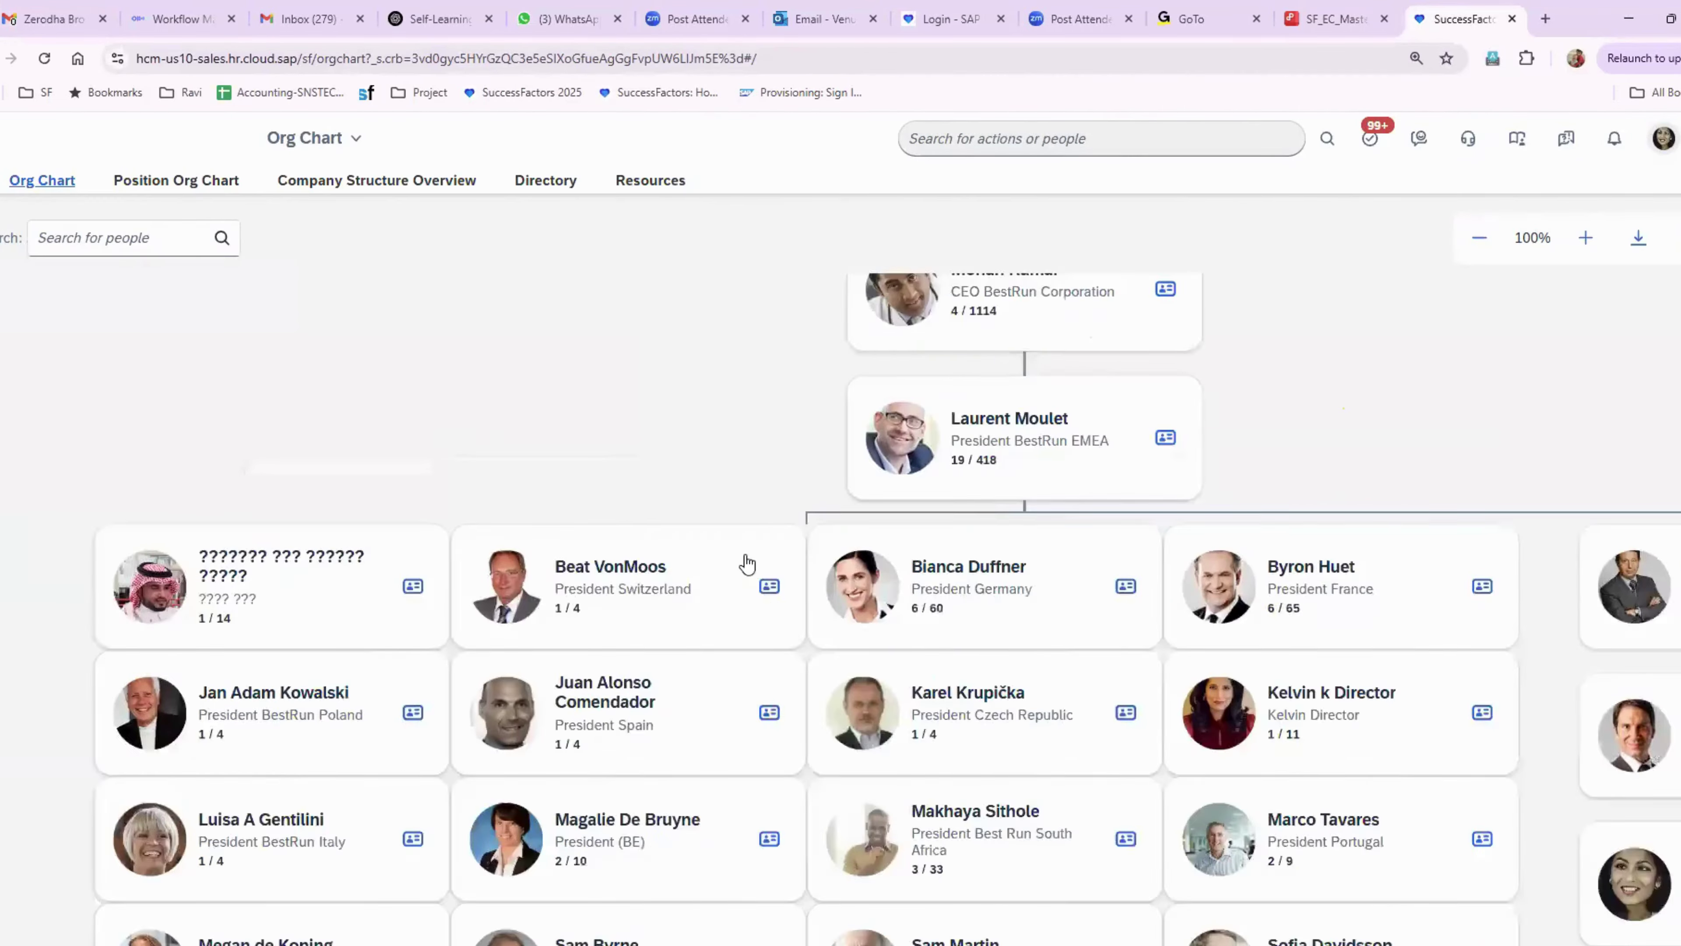
pyautogui.scroll(-5, 931, 744)
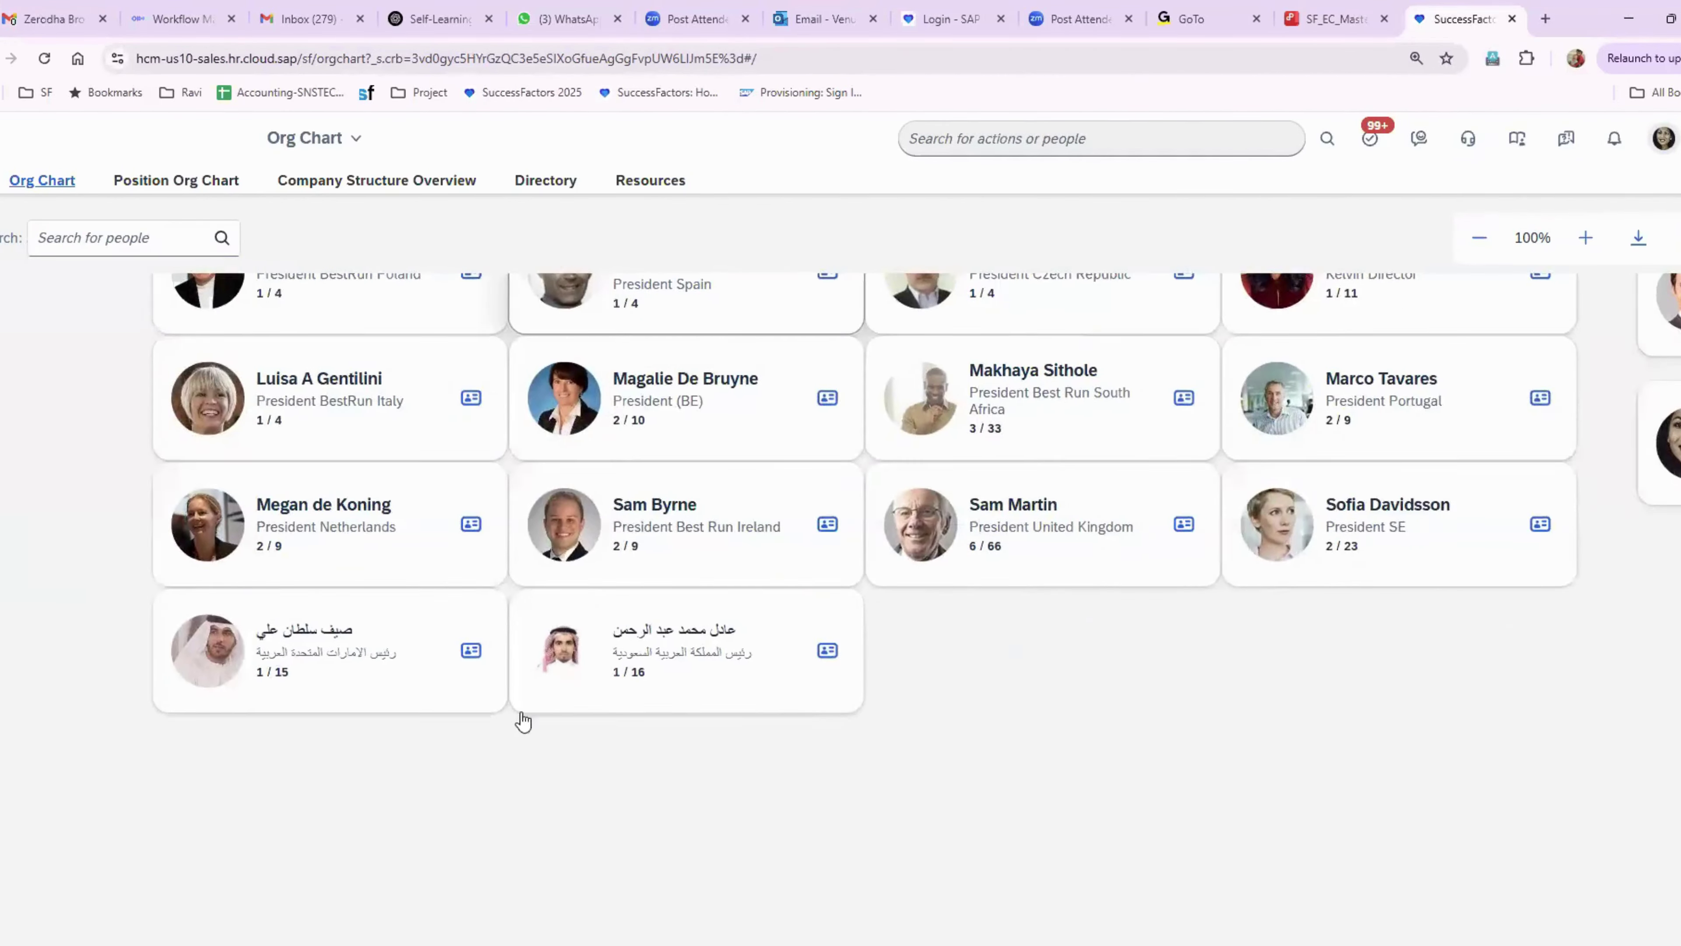
pyautogui.scroll(5, 943, 595)
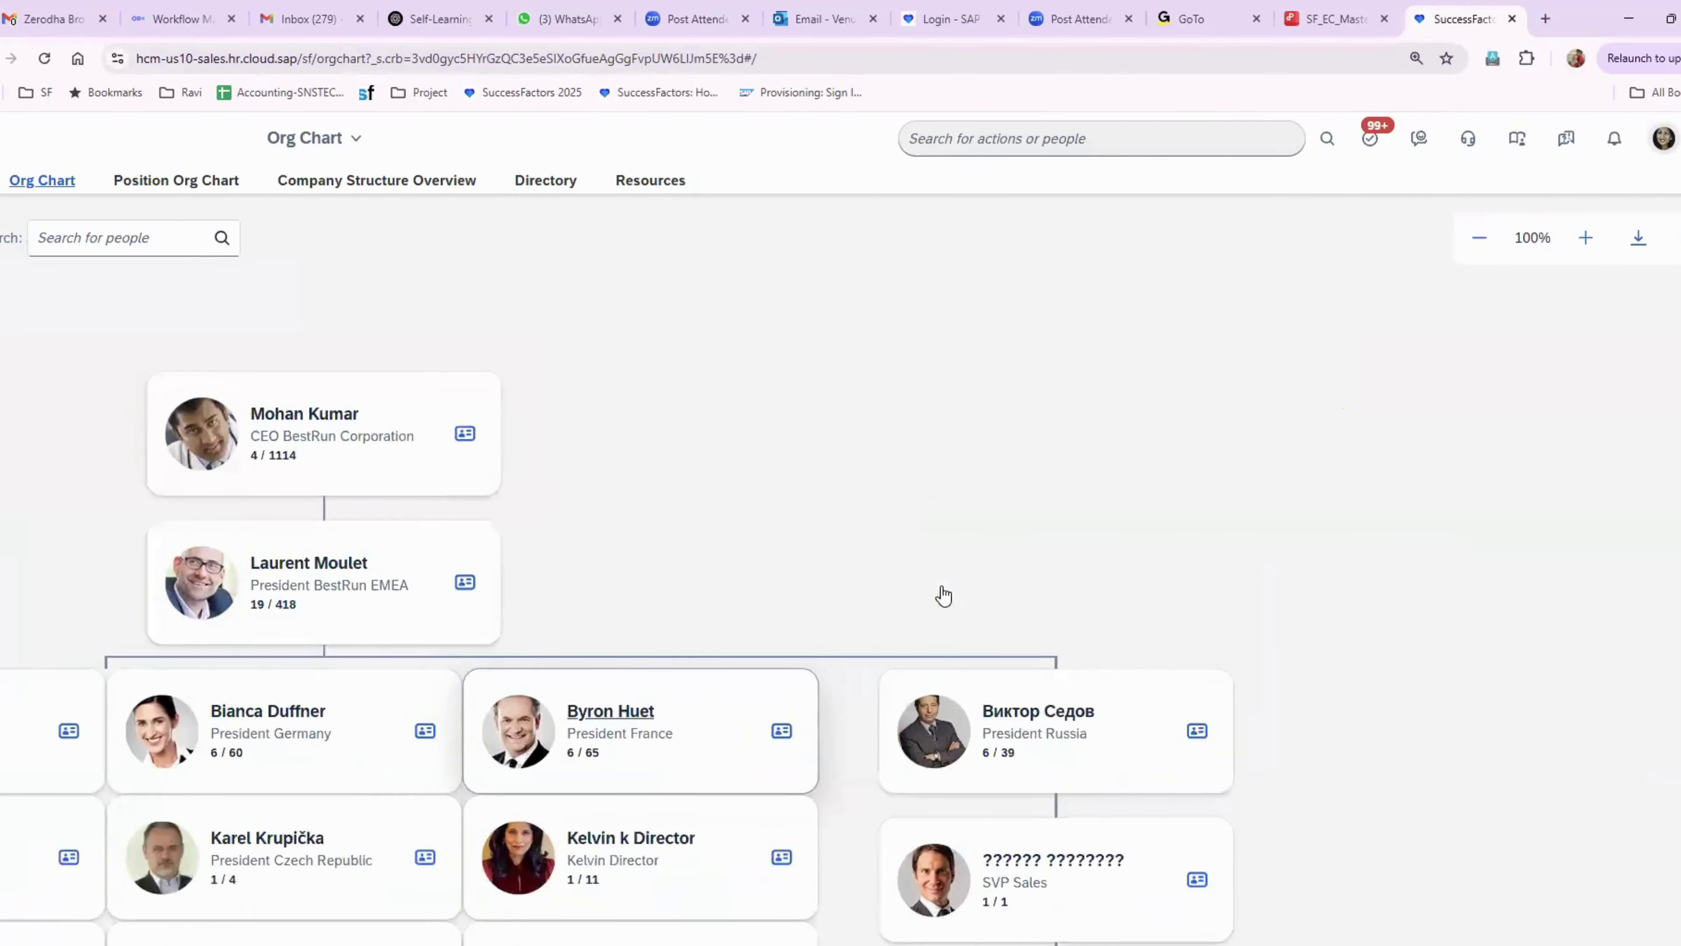
# Step: View the Position Org Chart, go up one level, and examine the positions below the President BestRun EMEA
pyautogui.click(178, 184)
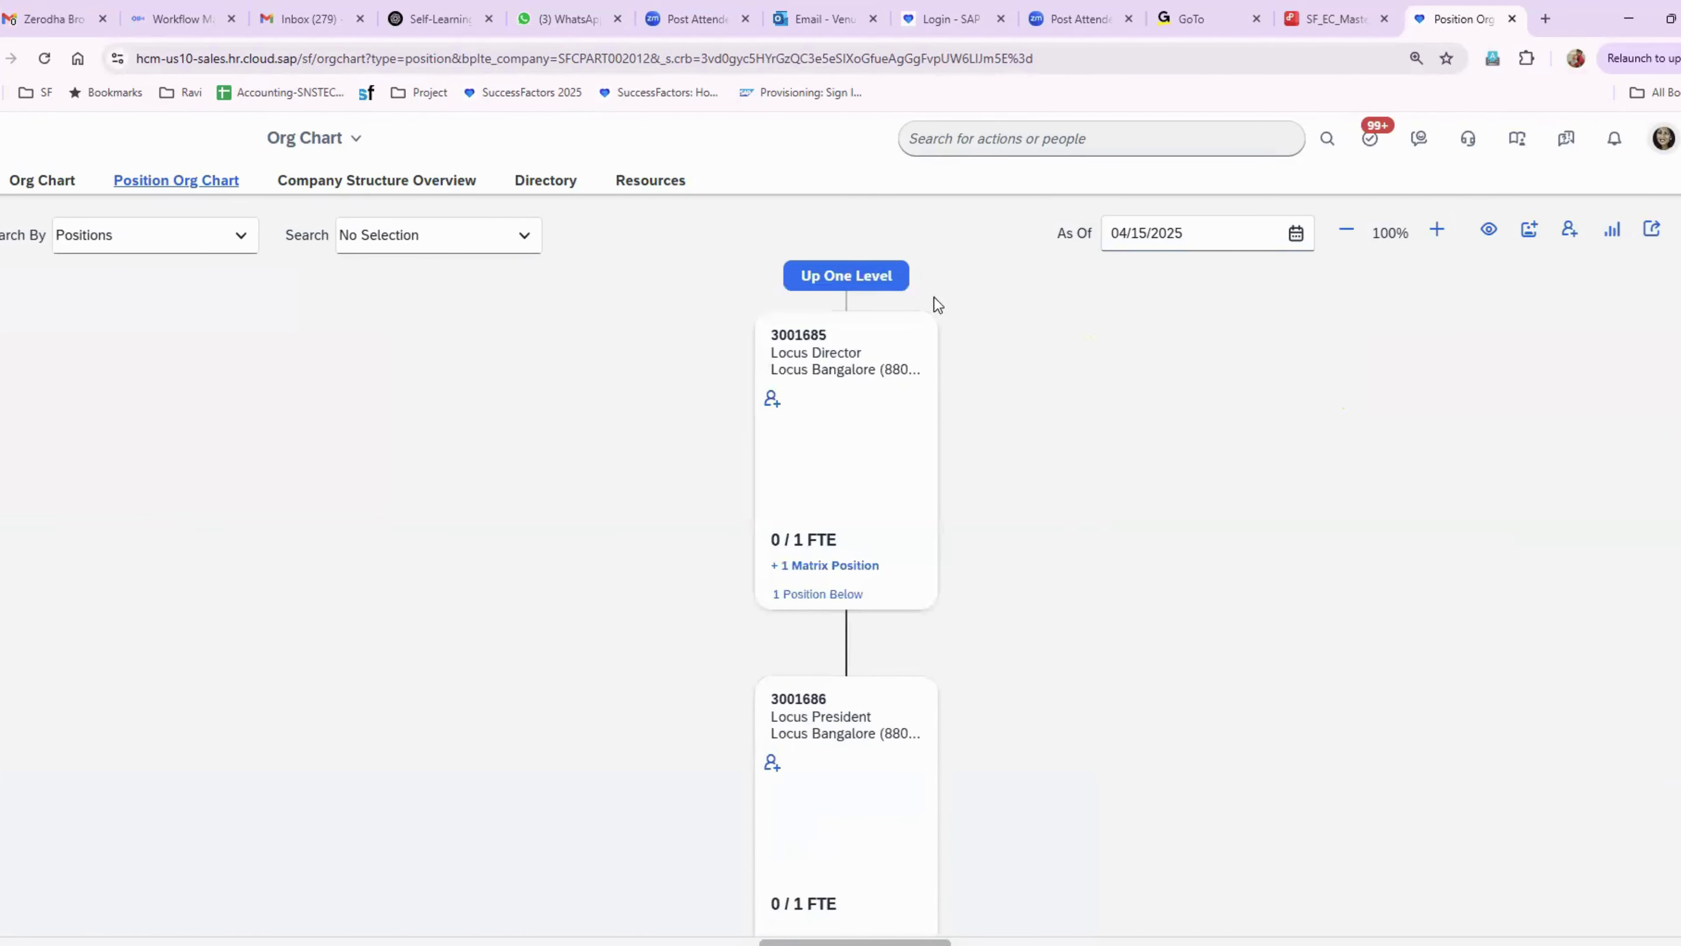
pyautogui.click(886, 281)
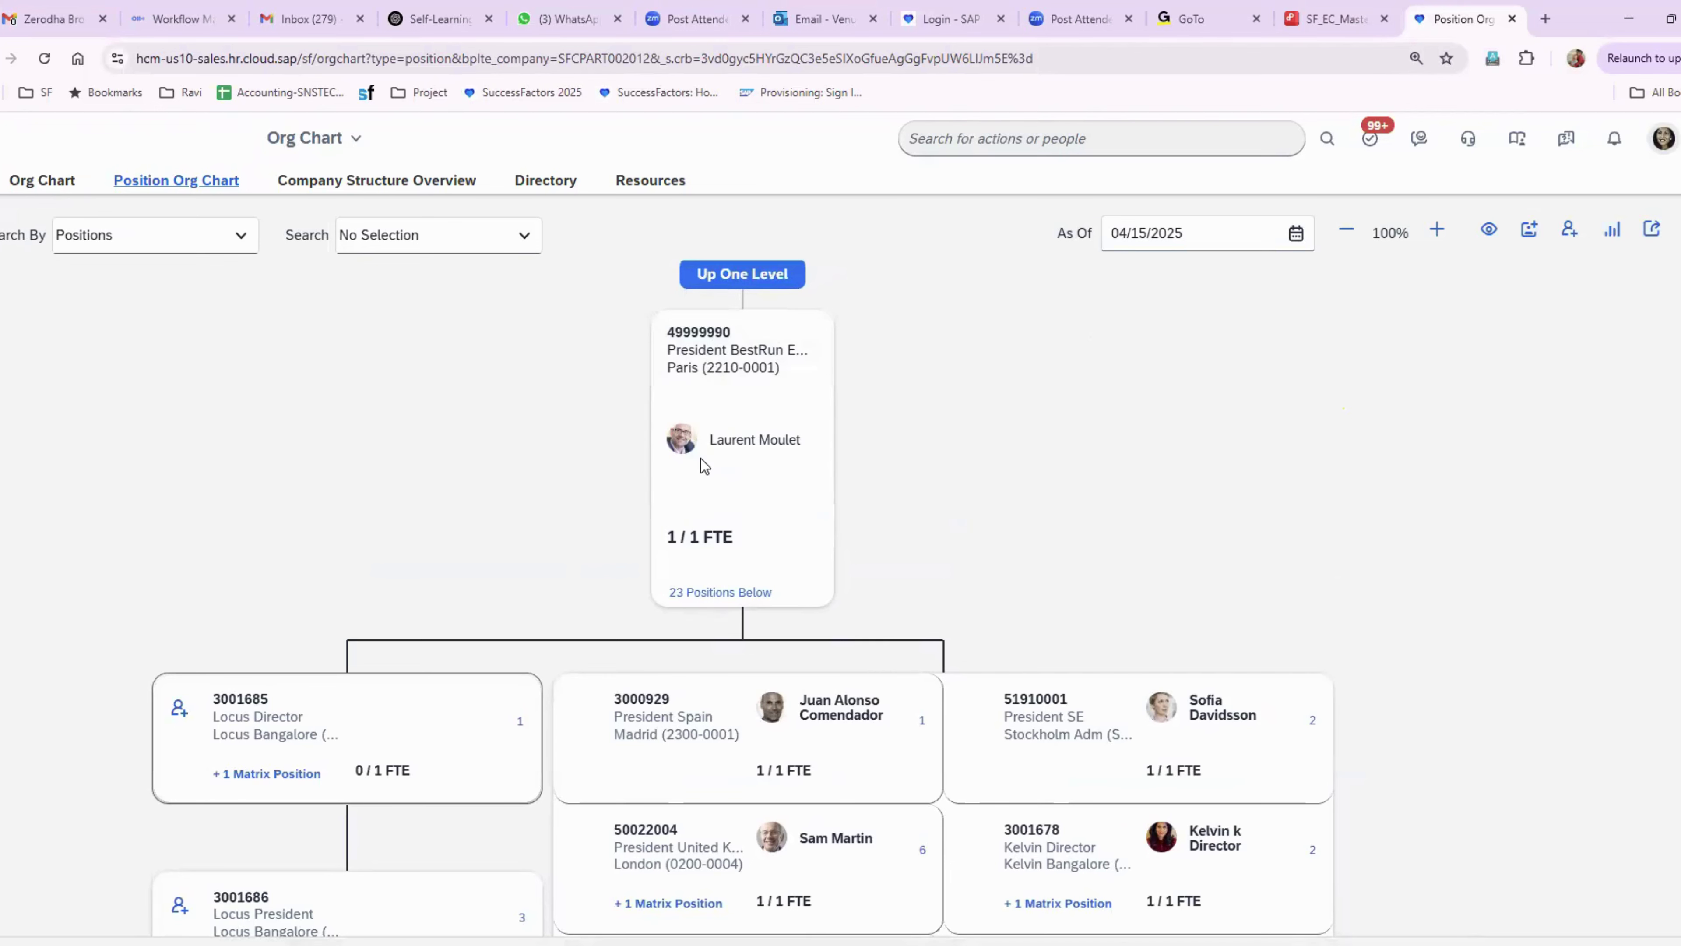
pyautogui.scroll(-2, 454, 623)
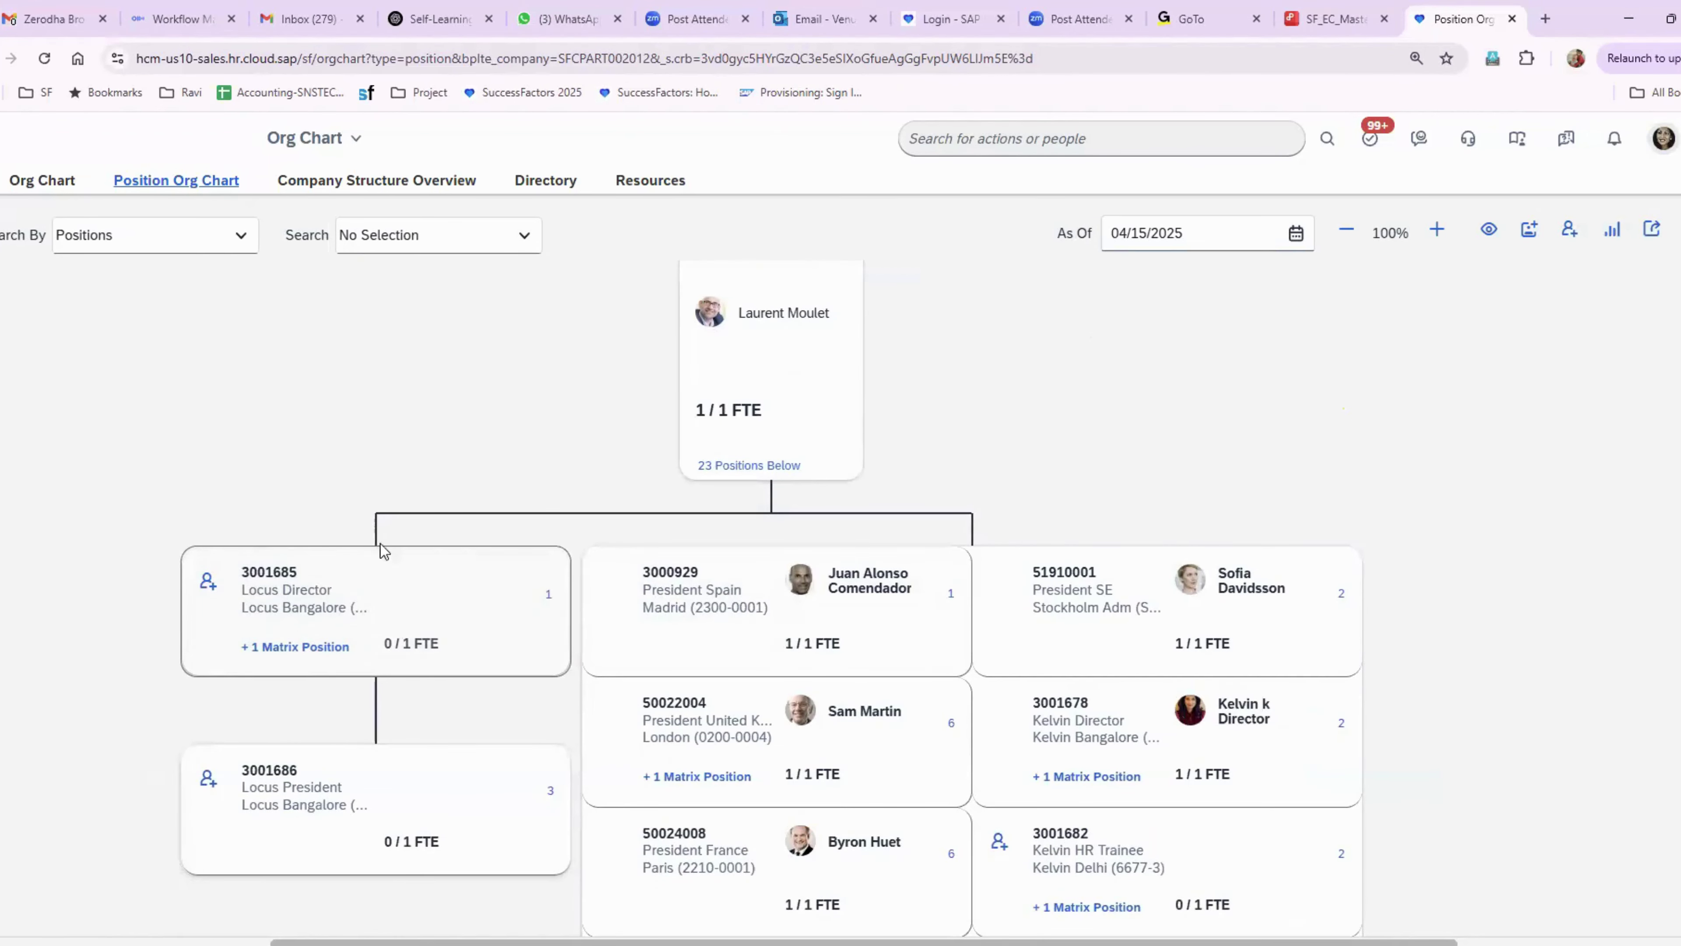
pyautogui.click(312, 646)
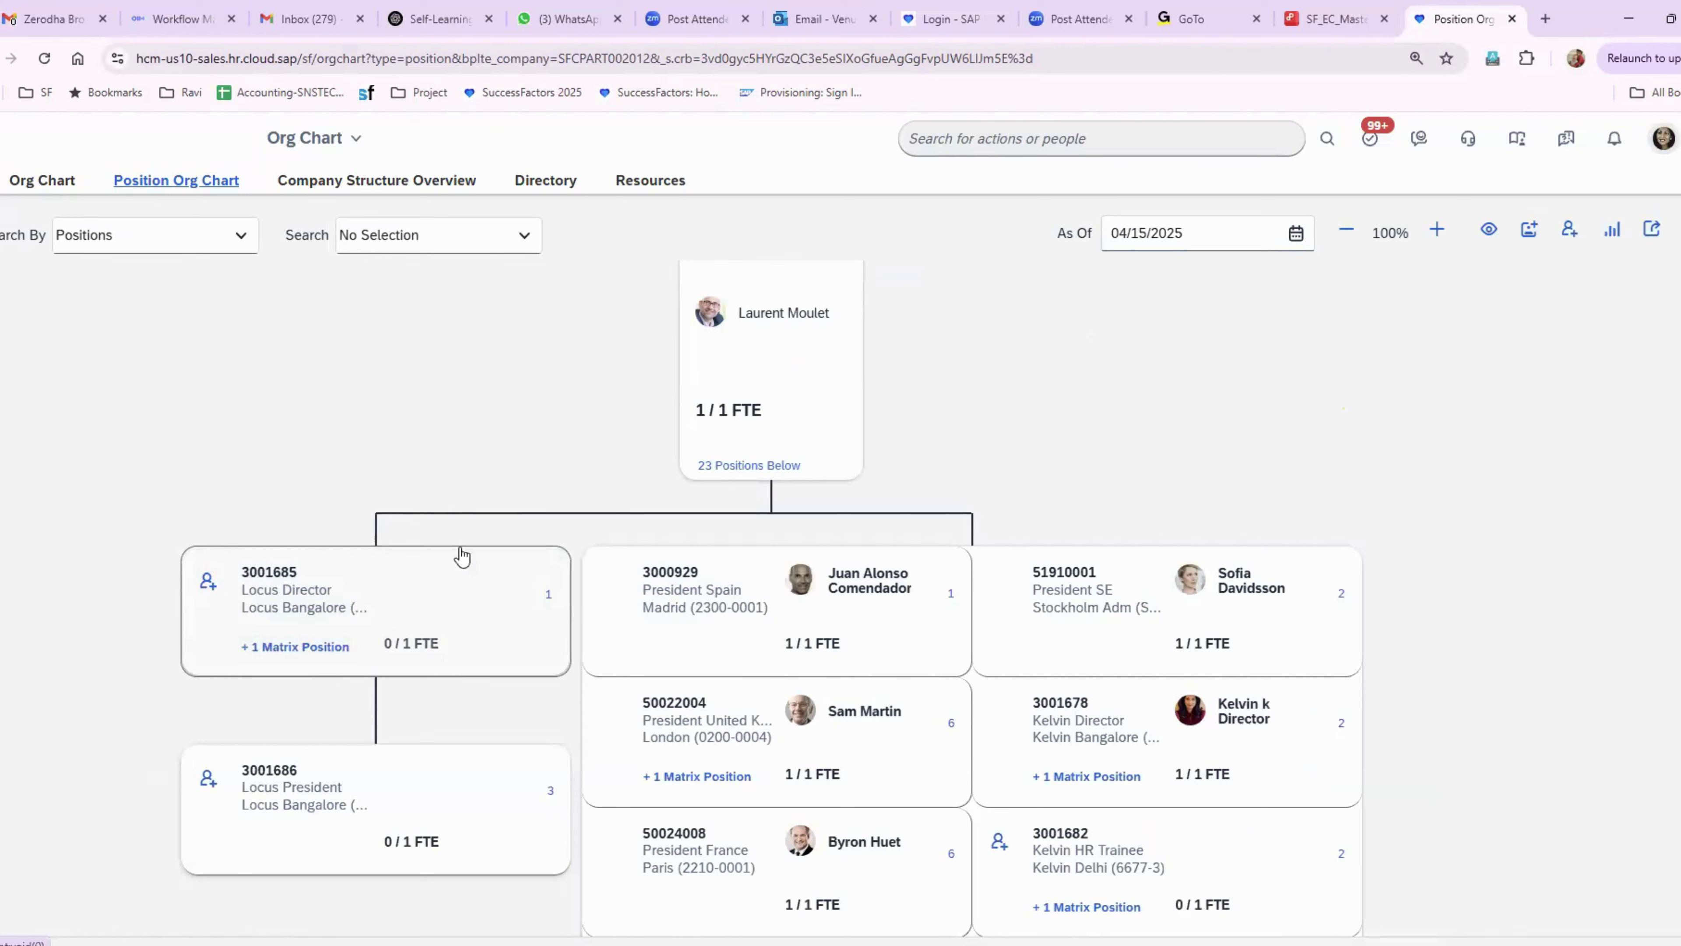
pyautogui.scroll(1, 460, 509)
pyautogui.scroll(1, 629, 474)
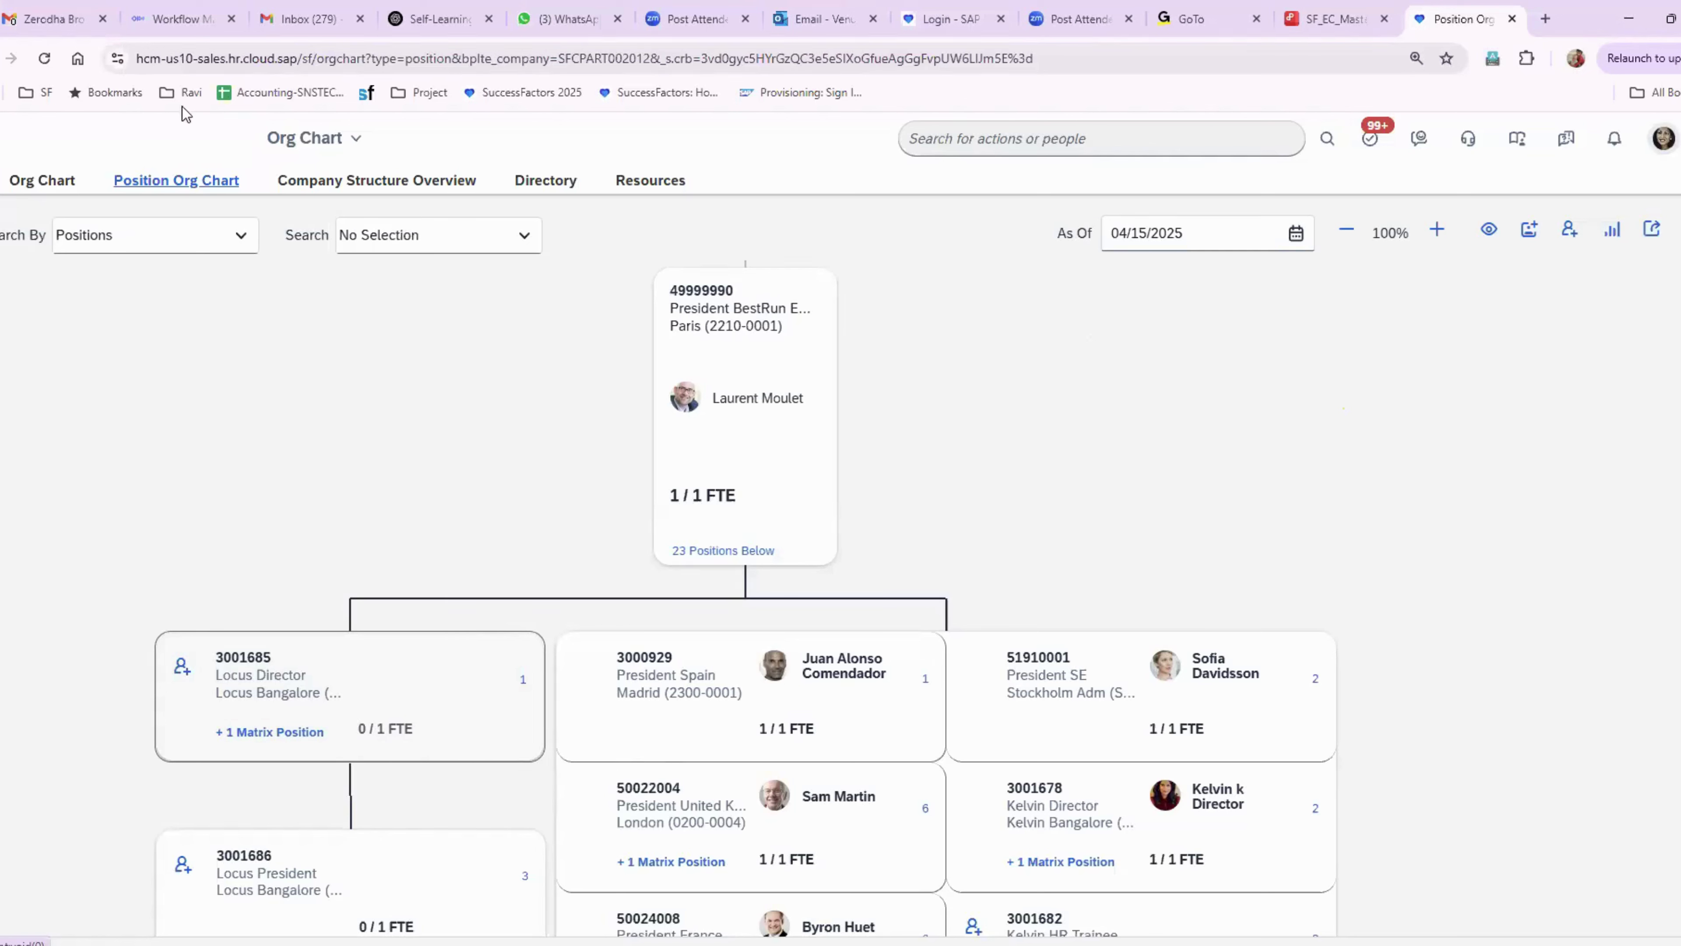
# Step: Go to My Employee File and bring up the profile picture's update option
pyautogui.click(301, 142)
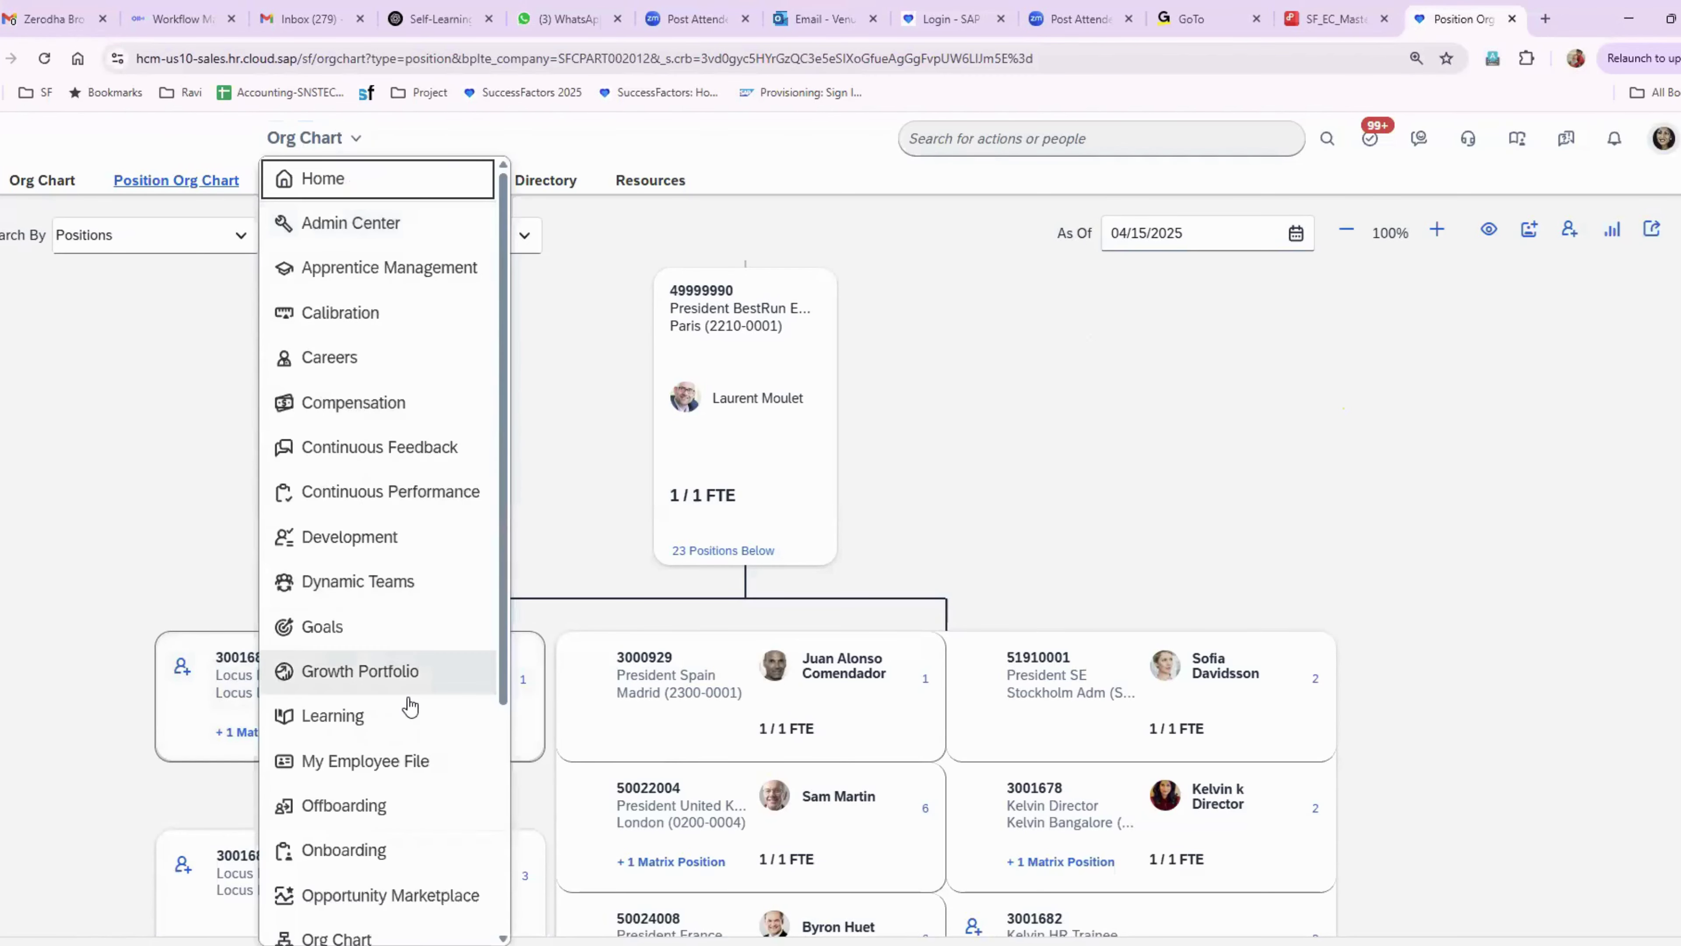
pyautogui.click(405, 681)
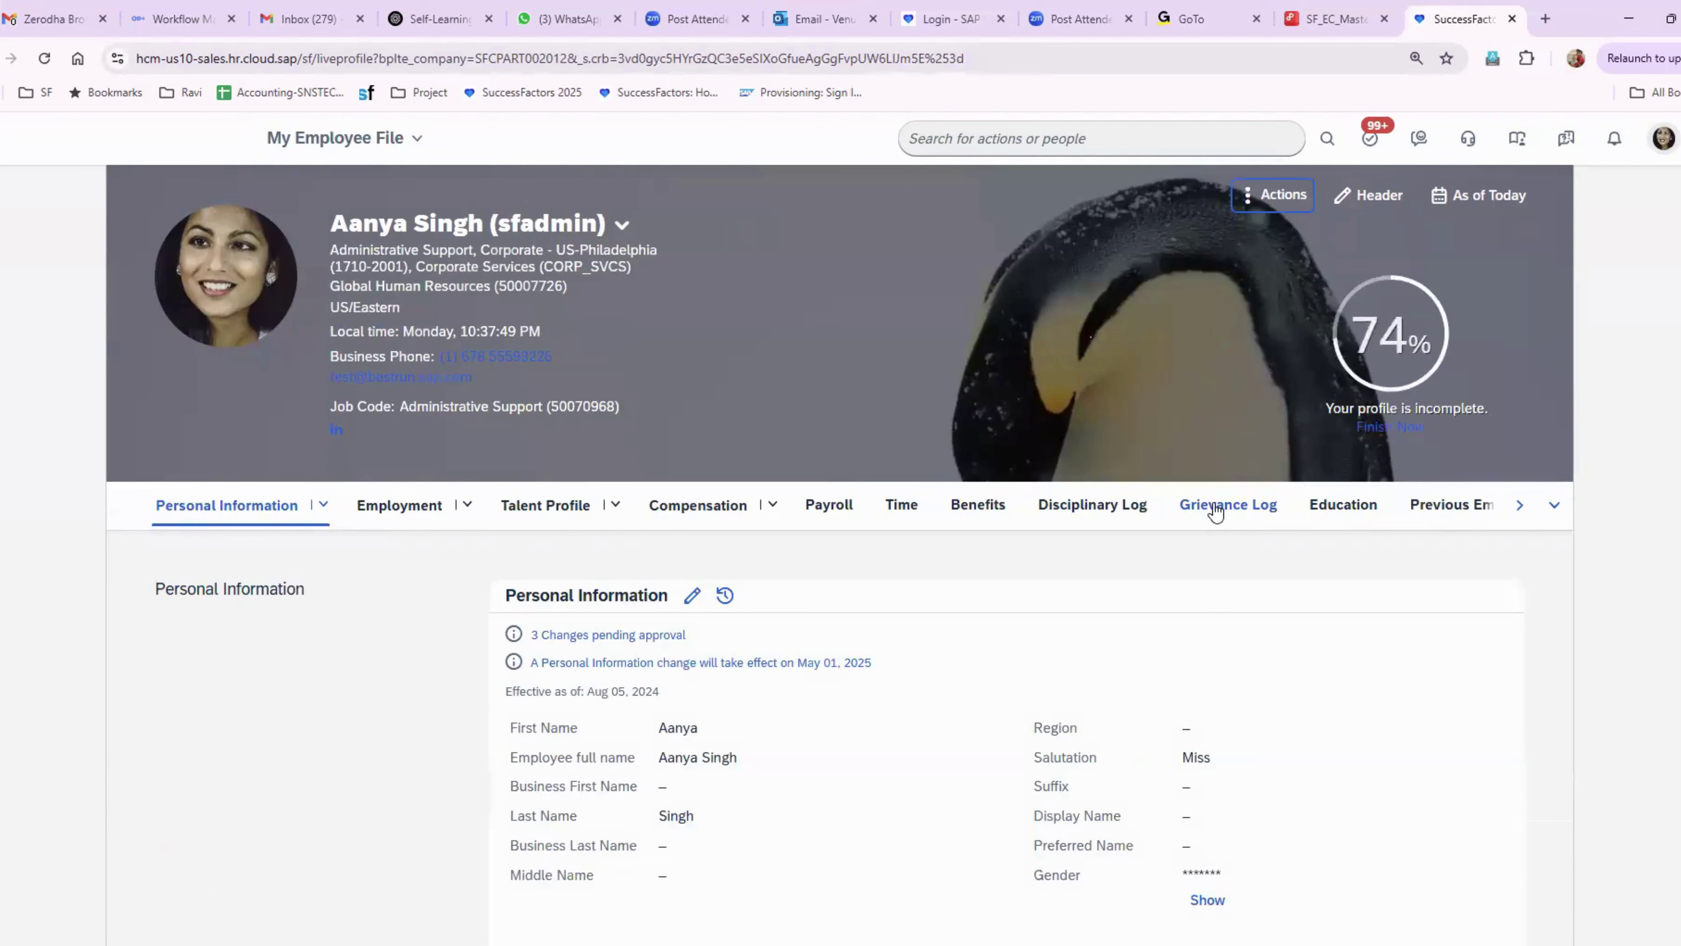
pyautogui.moveTo(235, 325)
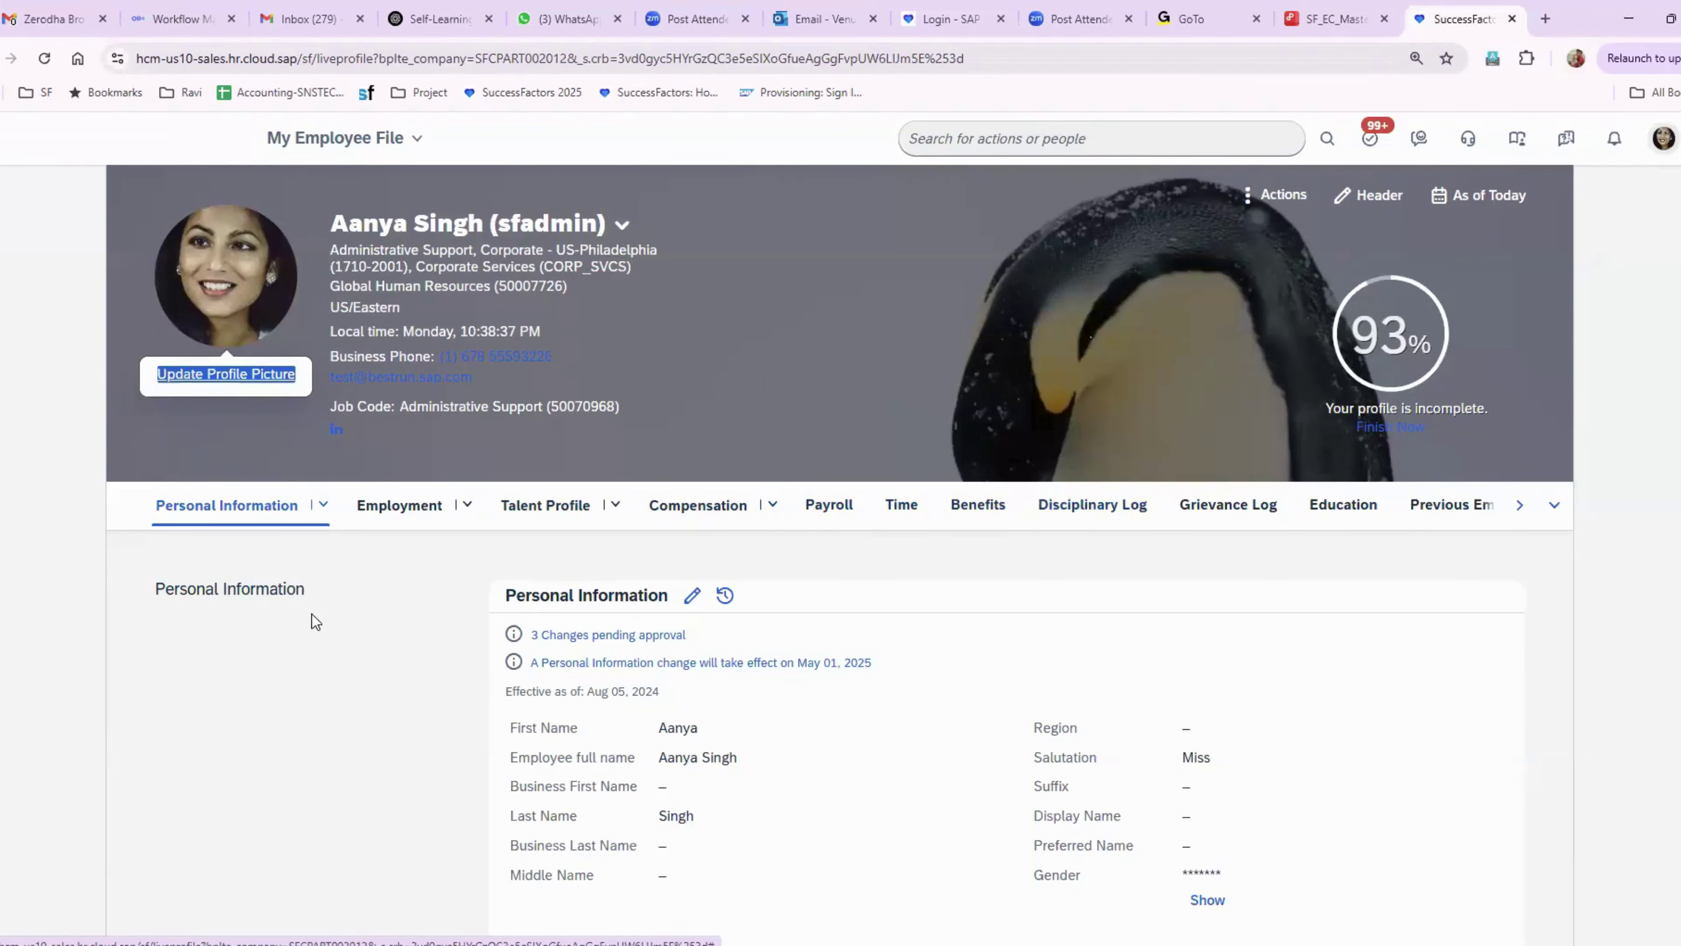
# Step: Examine the organizational details under Employment and the name fields in the Personal Information block
pyautogui.click(410, 509)
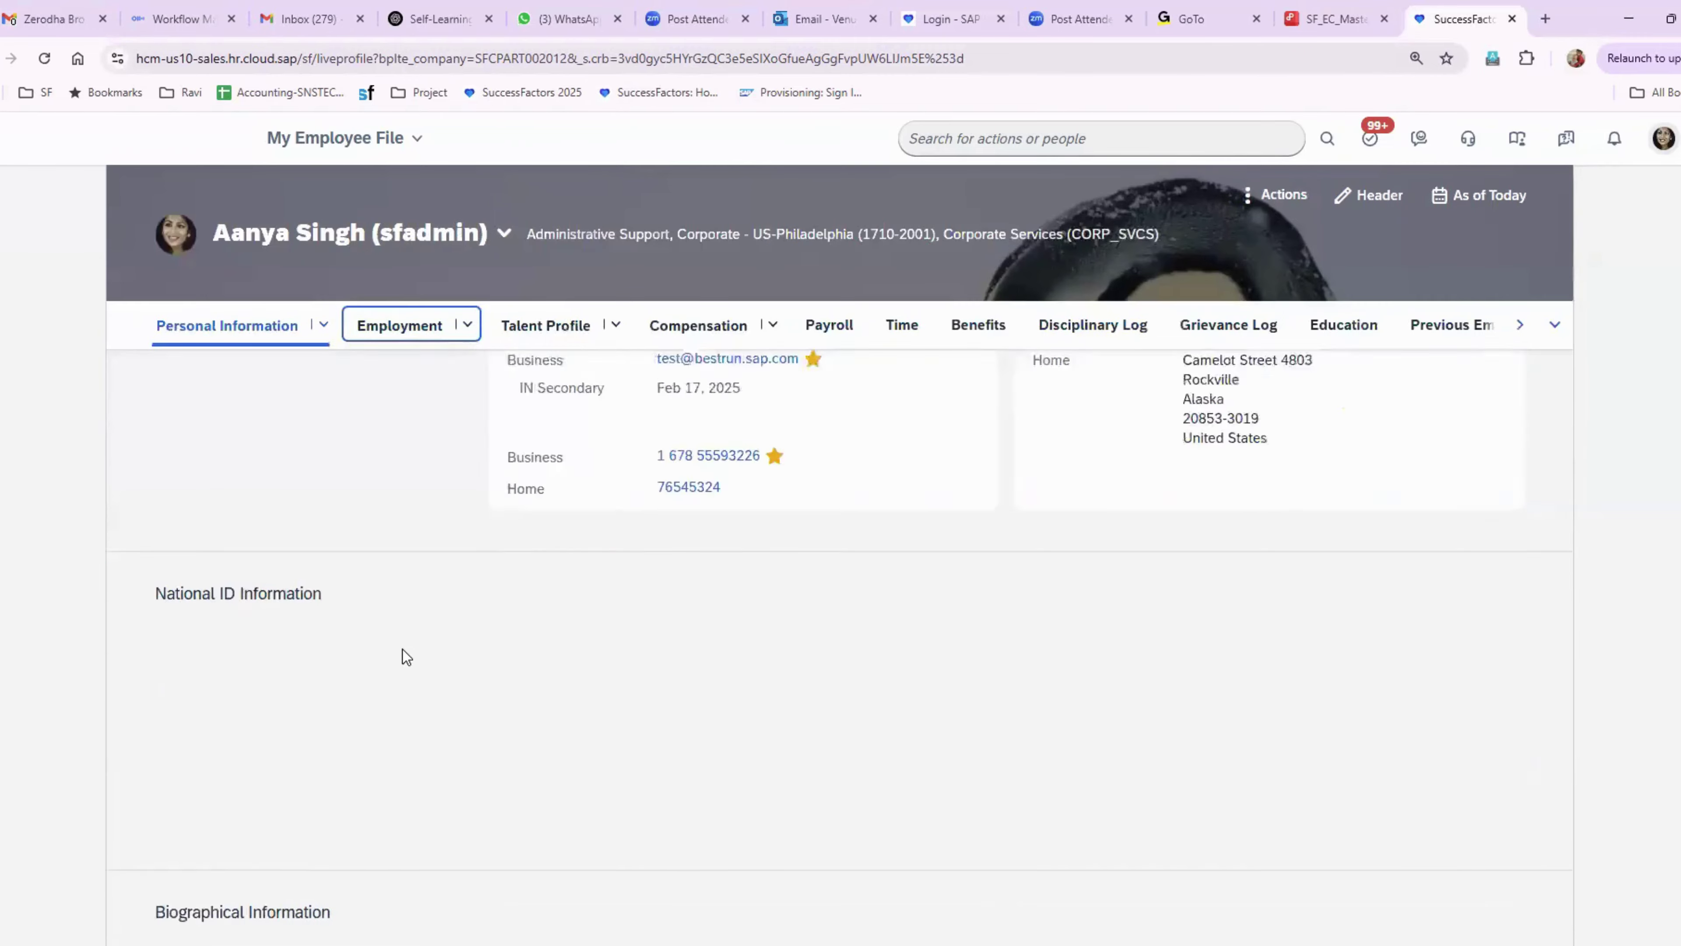
pyautogui.scroll(-5, 495, 657)
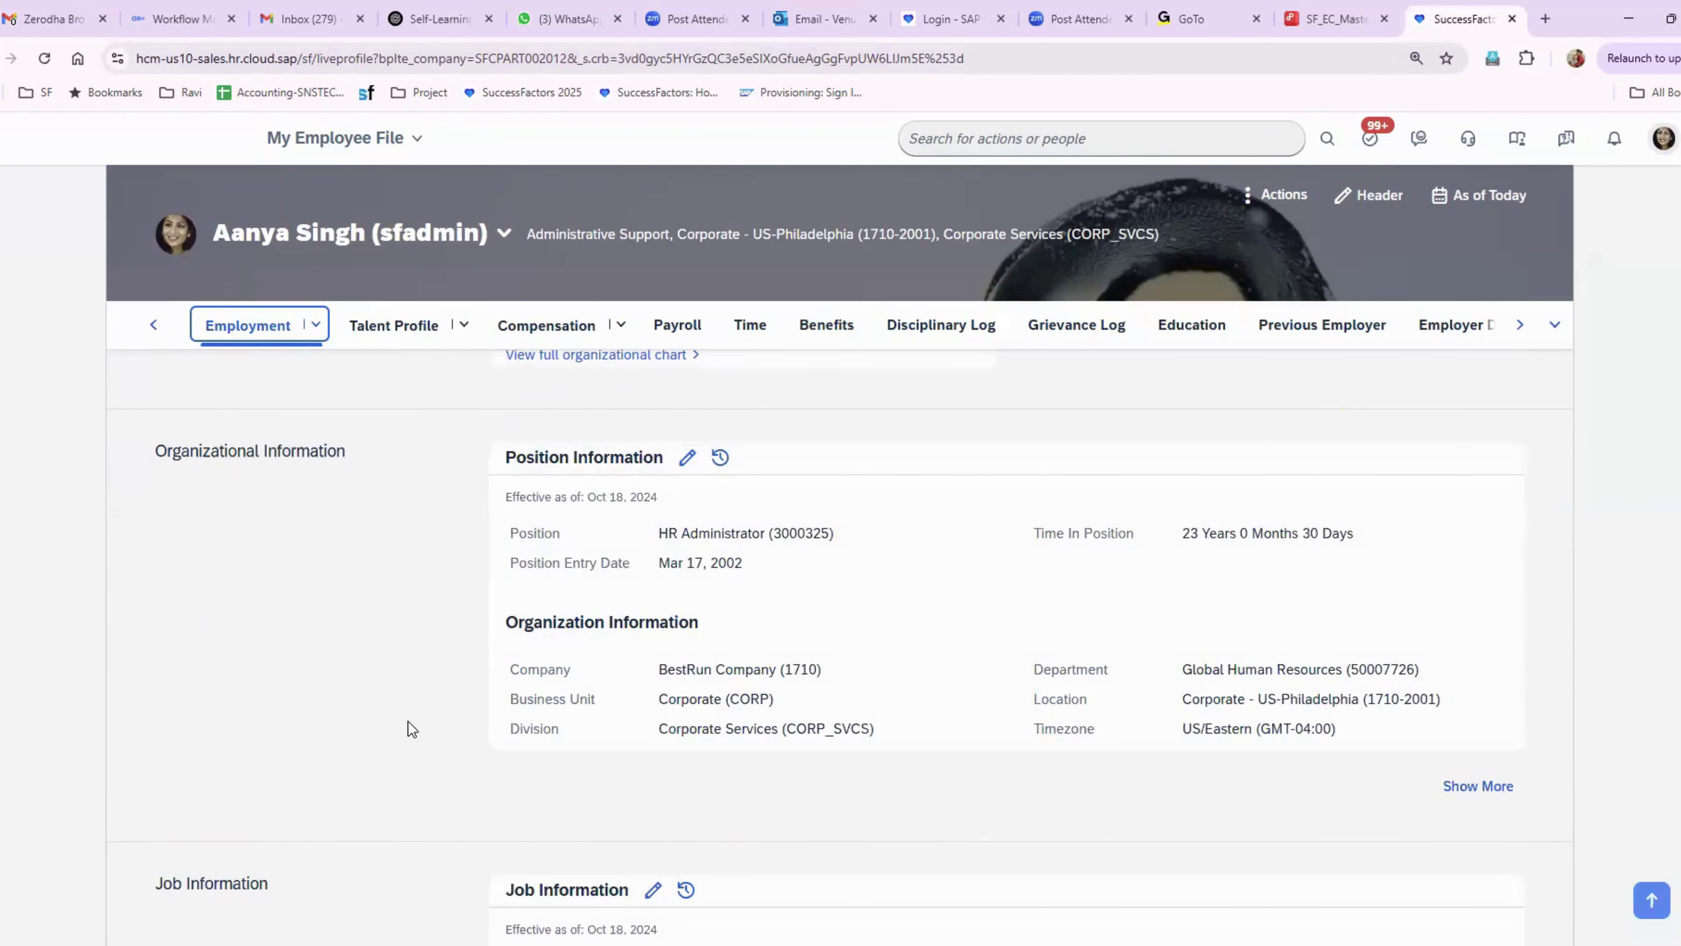
pyautogui.scroll(10, 544, 675)
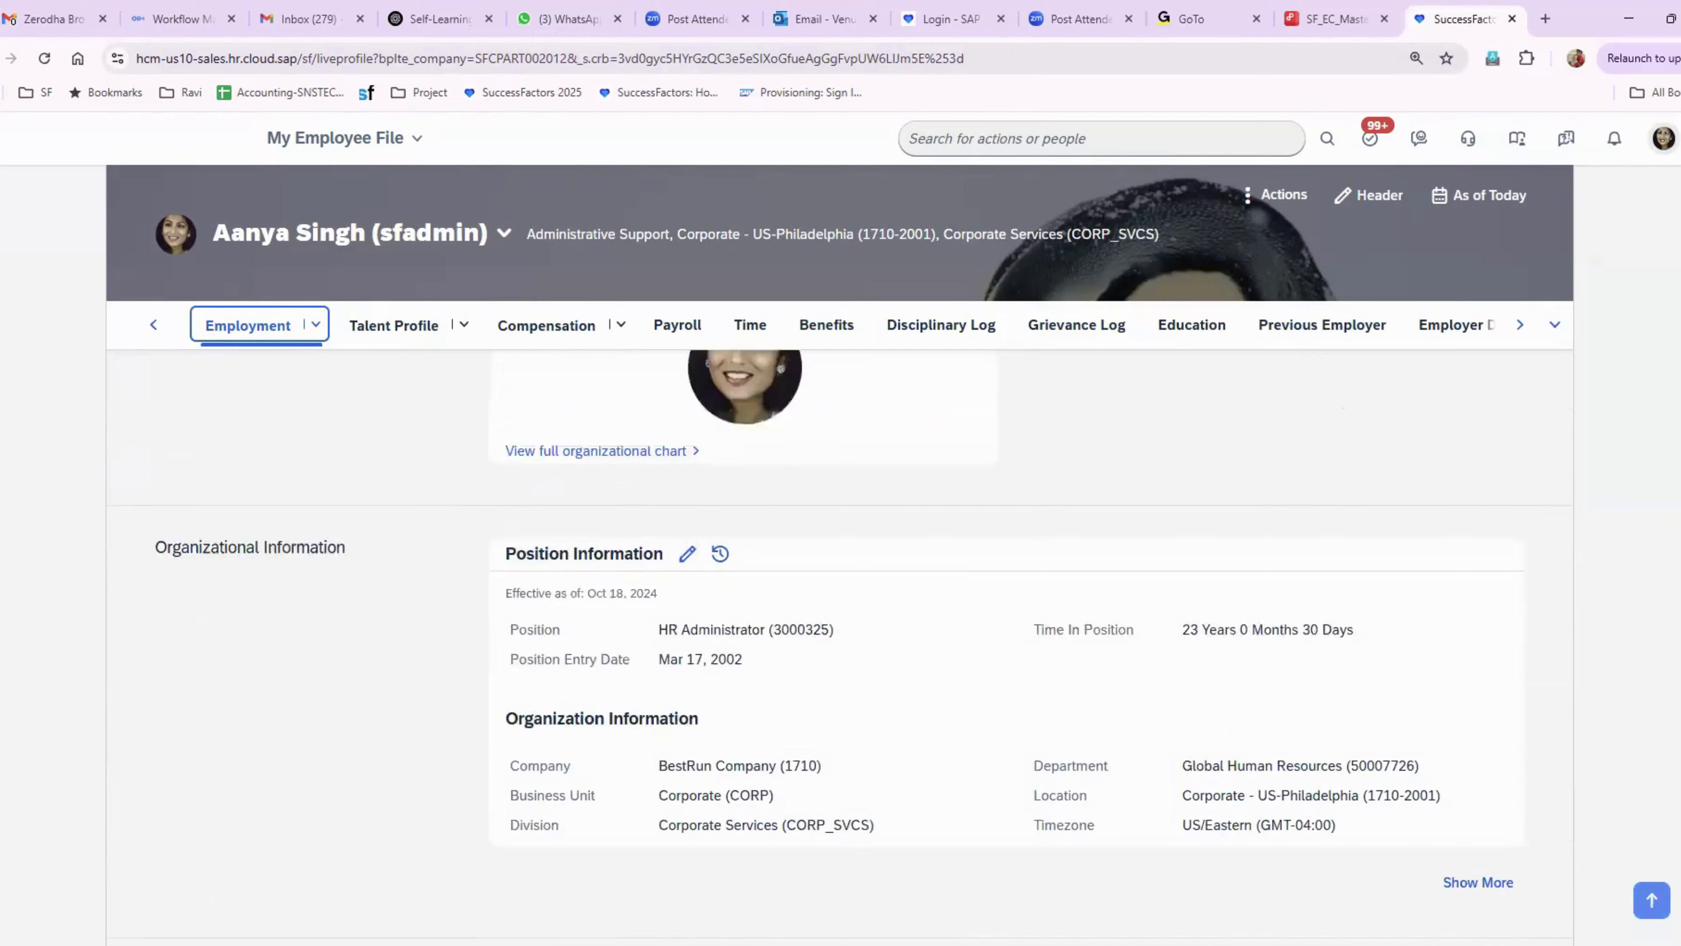
pyautogui.scroll(-3, 544, 675)
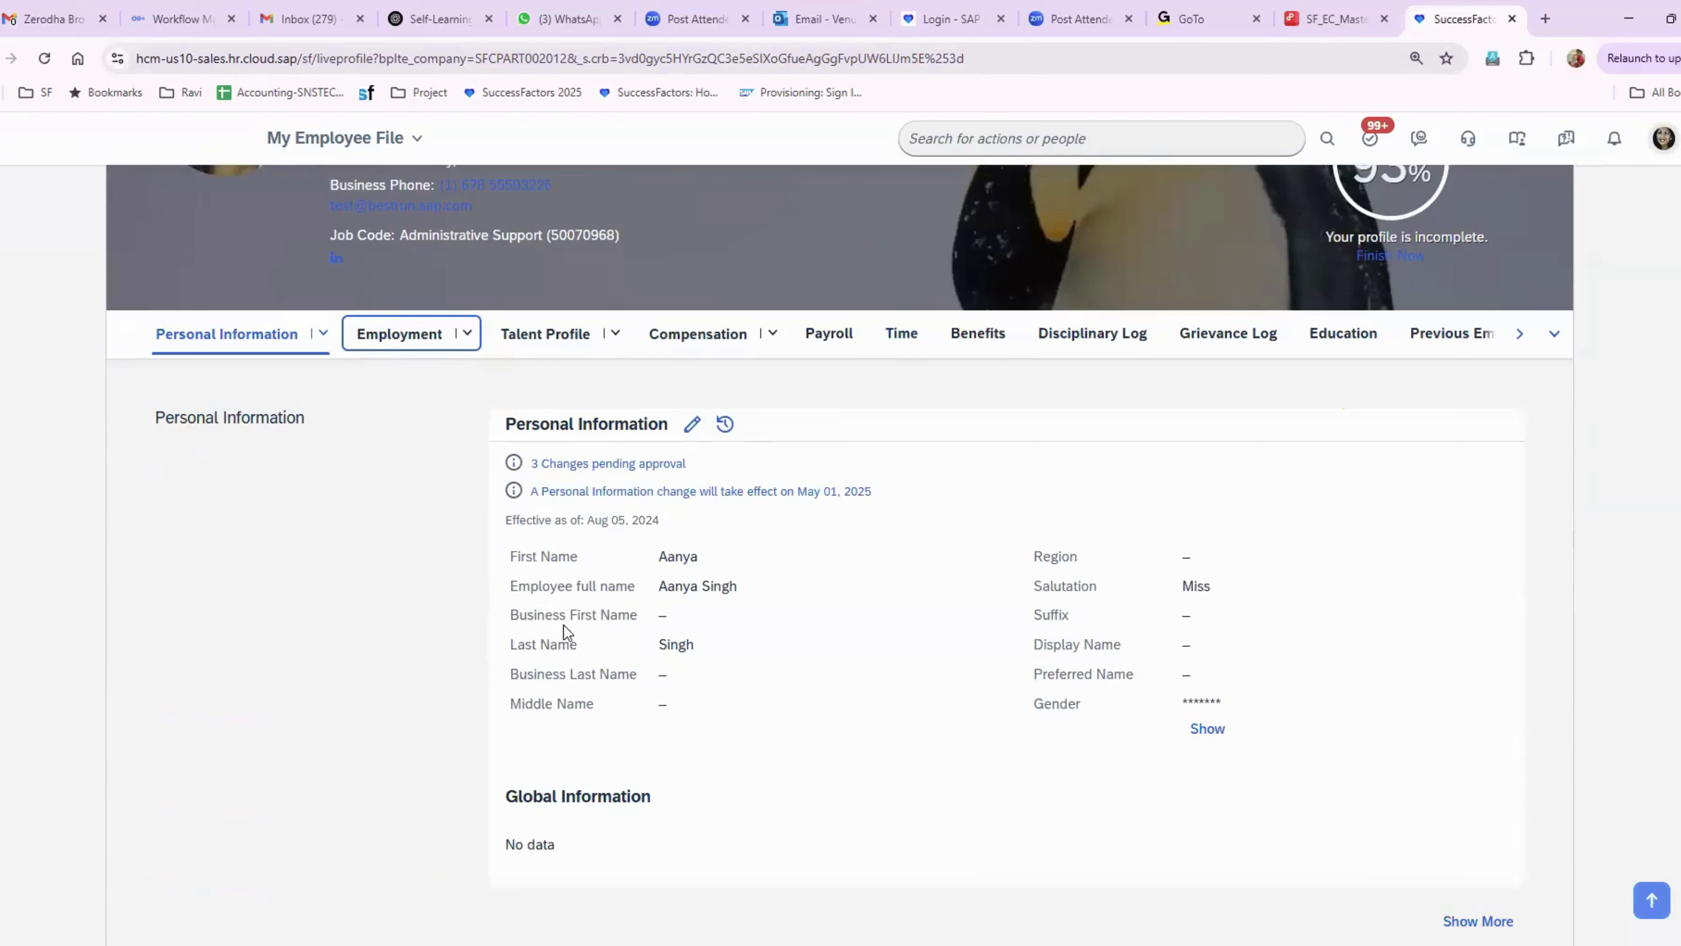
pyautogui.moveTo(519, 556); pyautogui.dragTo(1101, 810)
pyautogui.click(1099, 807)
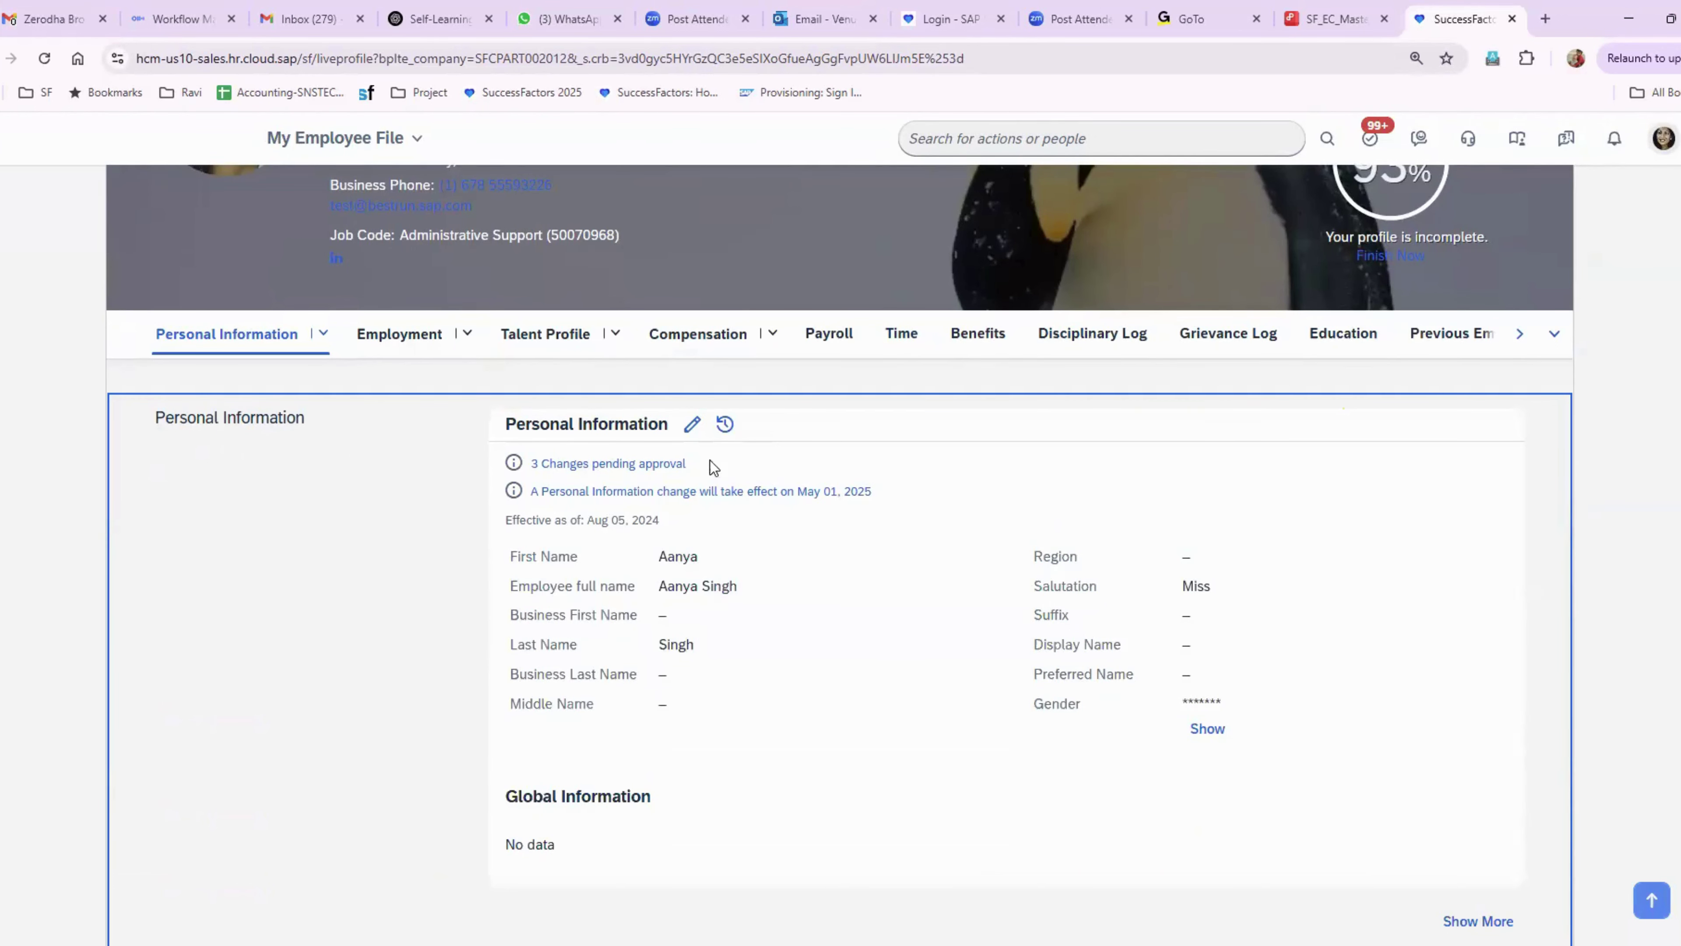
# Step: Go to the Employment section and open the change history of the Job Information block
pyautogui.click(401, 335)
pyautogui.scroll(-8, 688, 593)
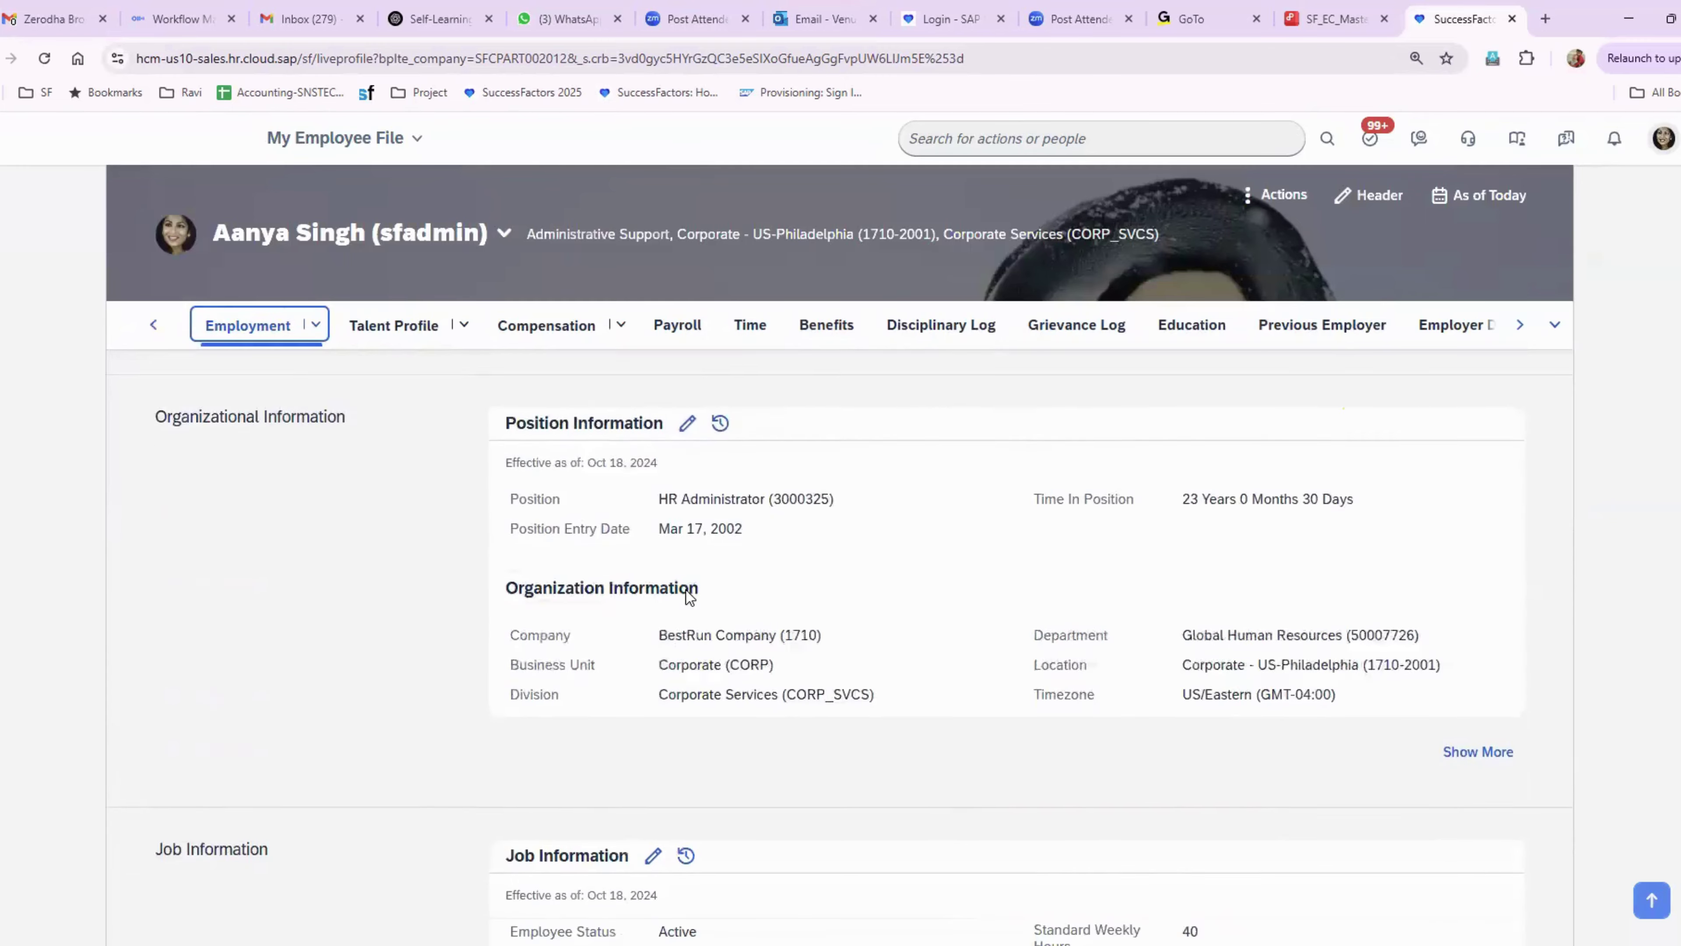
pyautogui.moveTo(551, 664); pyautogui.dragTo(702, 660)
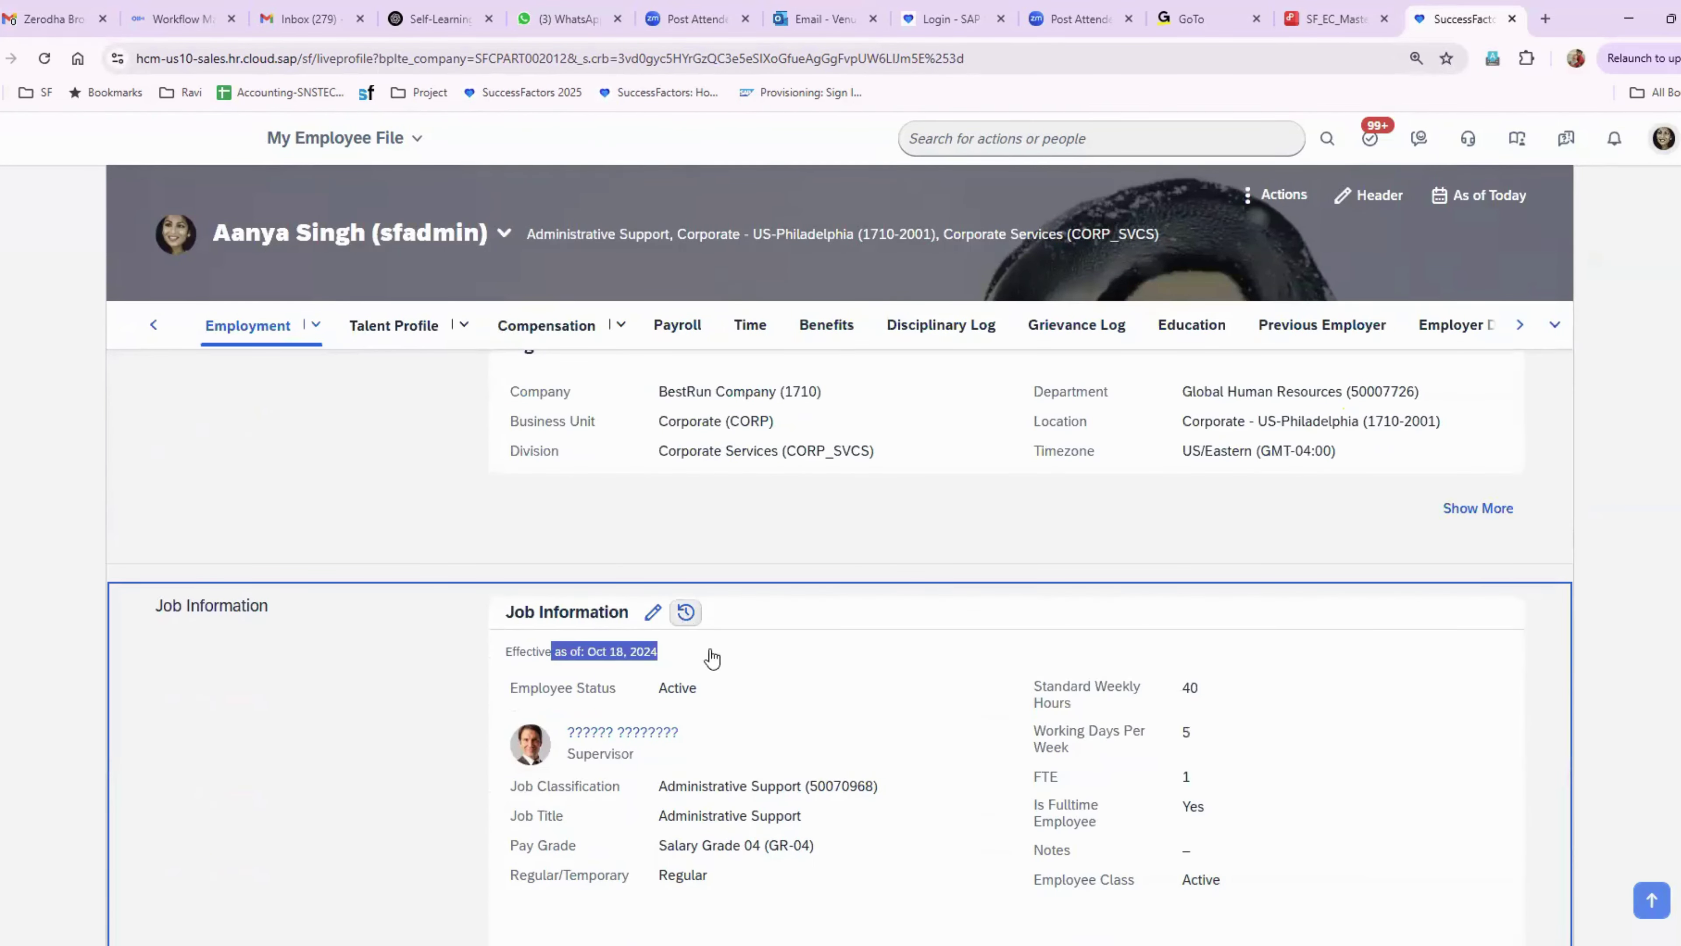
pyautogui.click(685, 612)
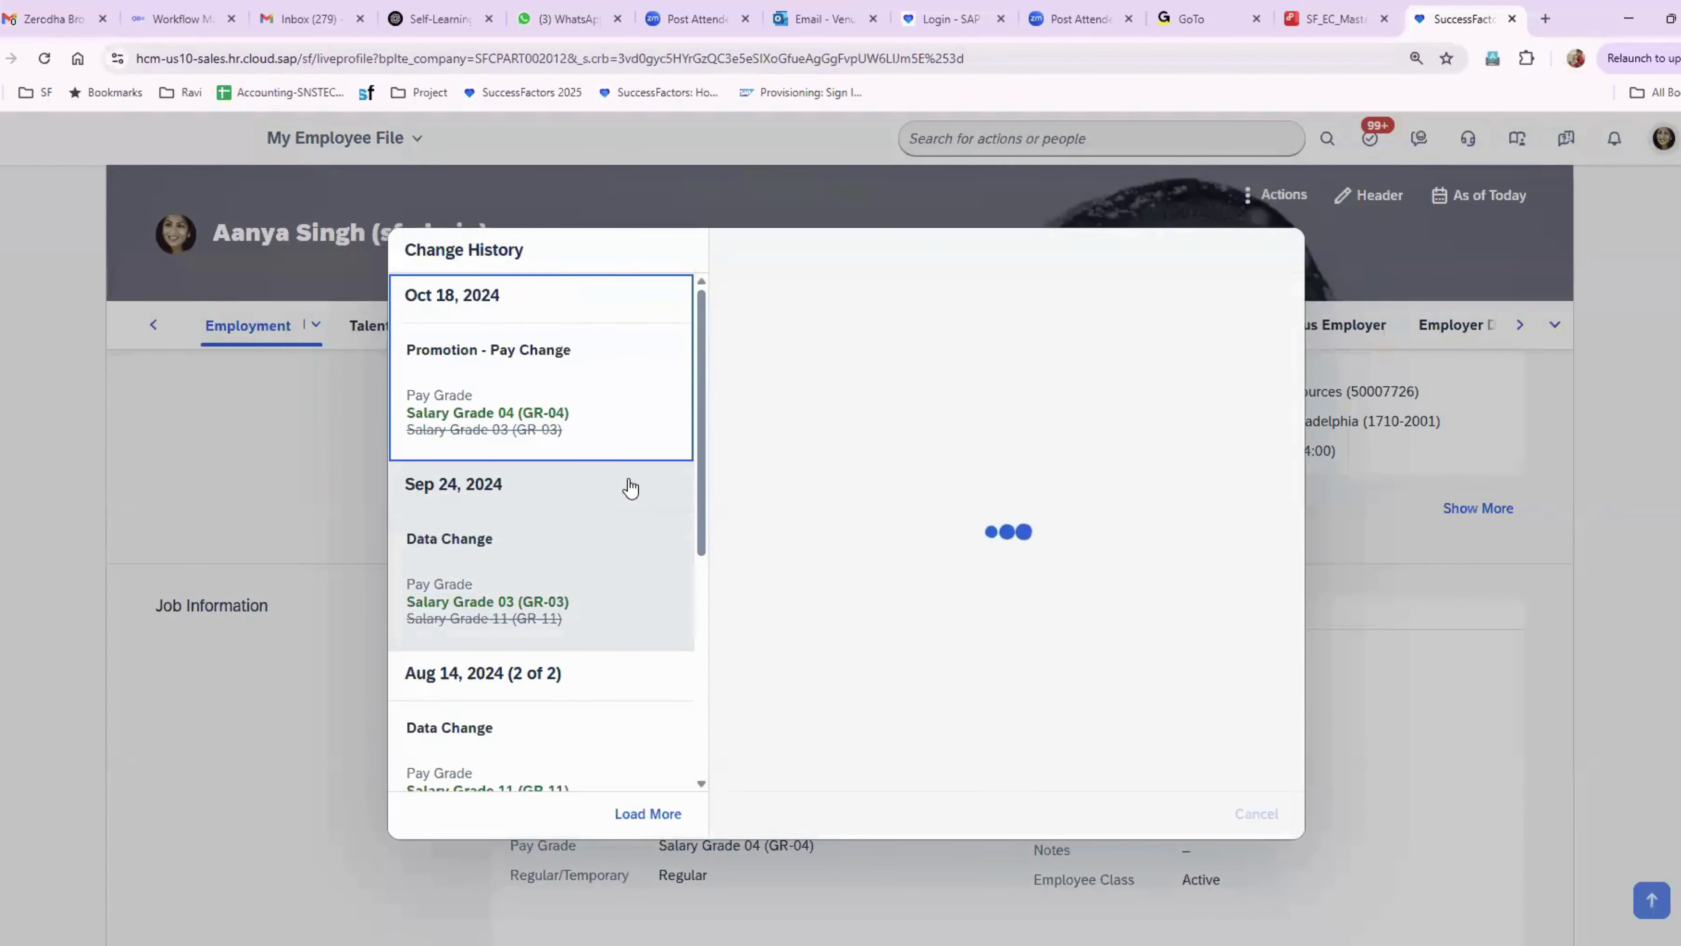
# Step: Examine the Job Information change history, load its older records, and close the history
pyautogui.scroll(-5, 629, 487)
pyautogui.scroll(3, 650, 610)
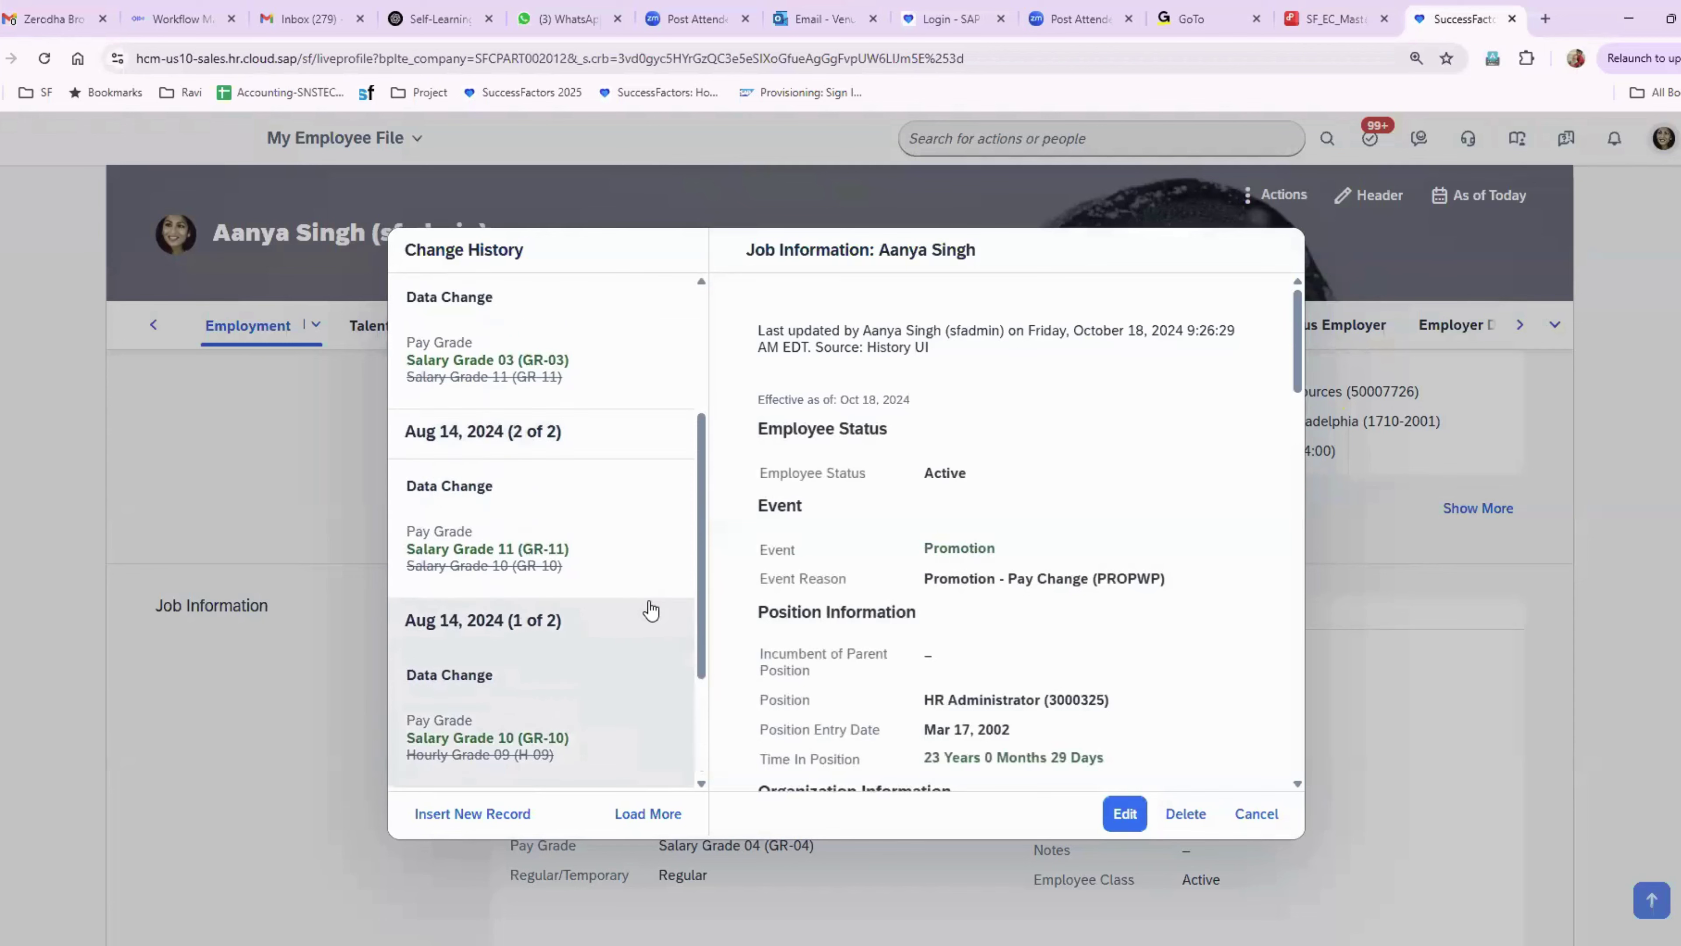
pyautogui.scroll(3, 650, 610)
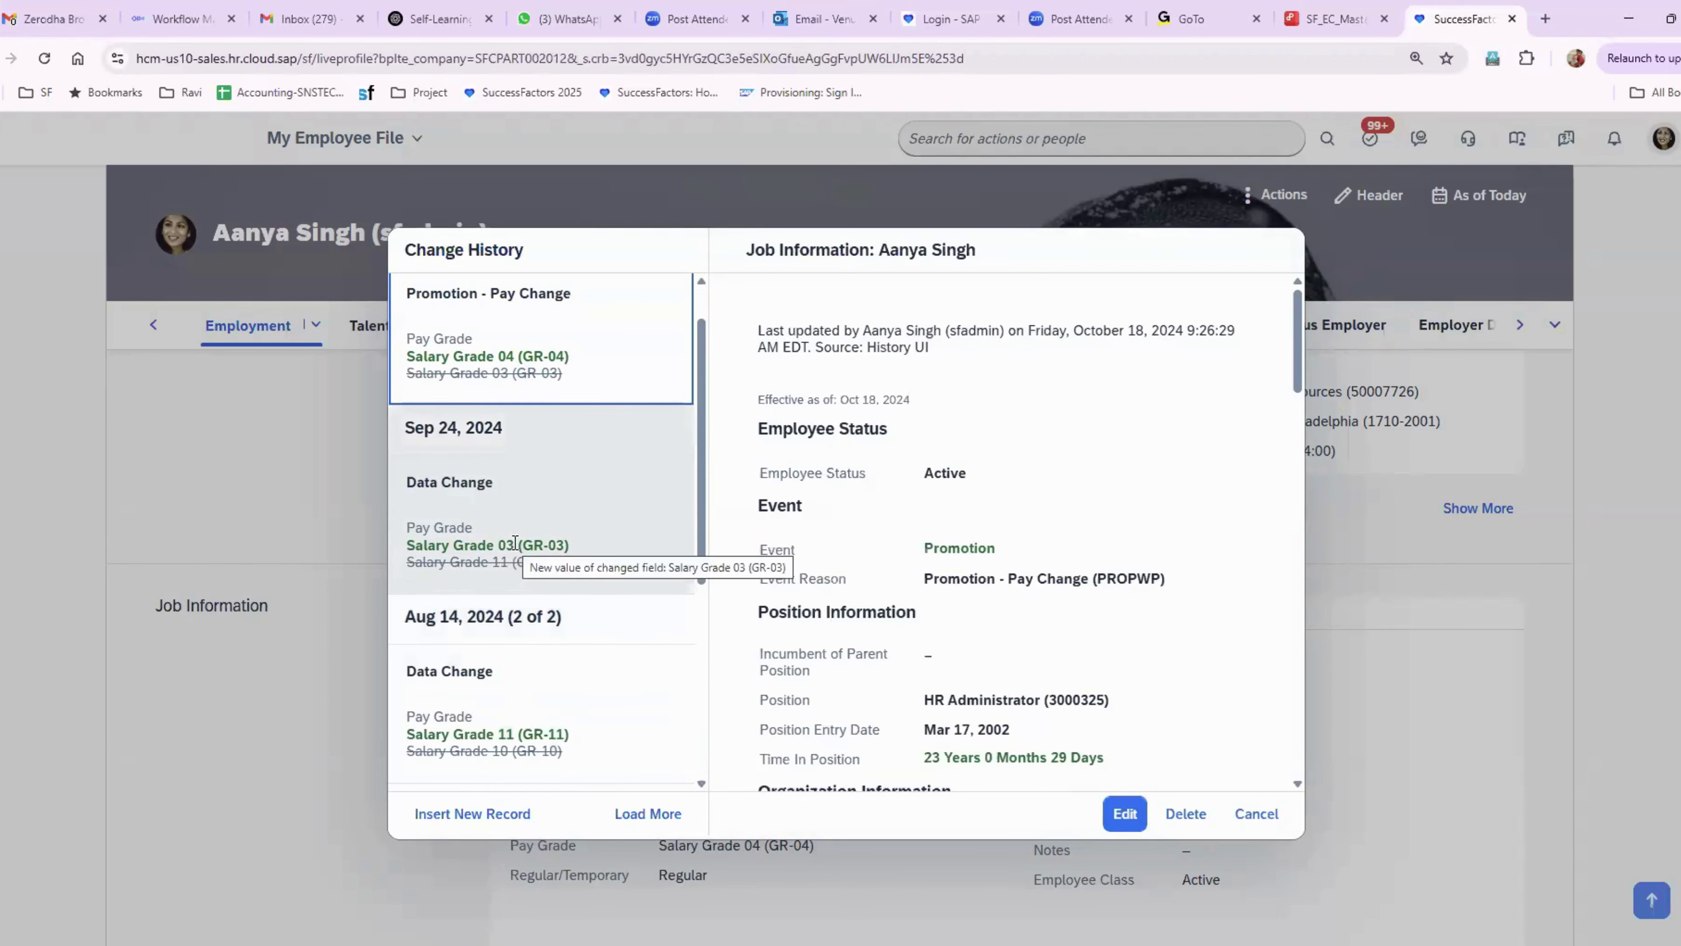
pyautogui.scroll(-5, 563, 663)
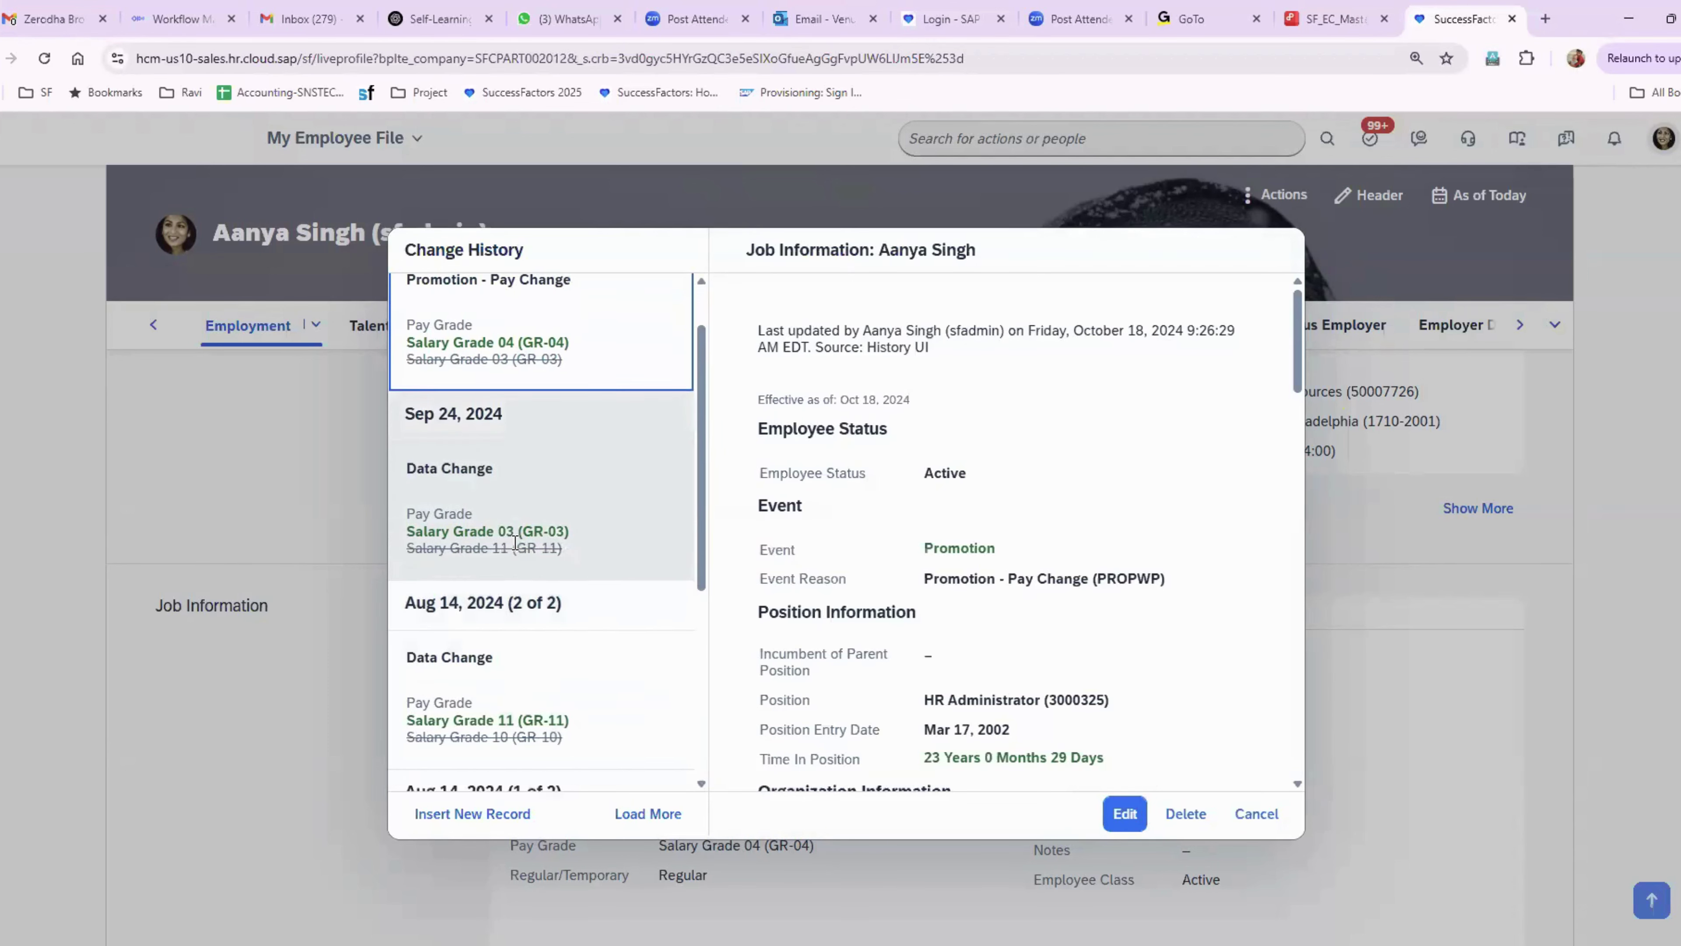
pyautogui.click(650, 813)
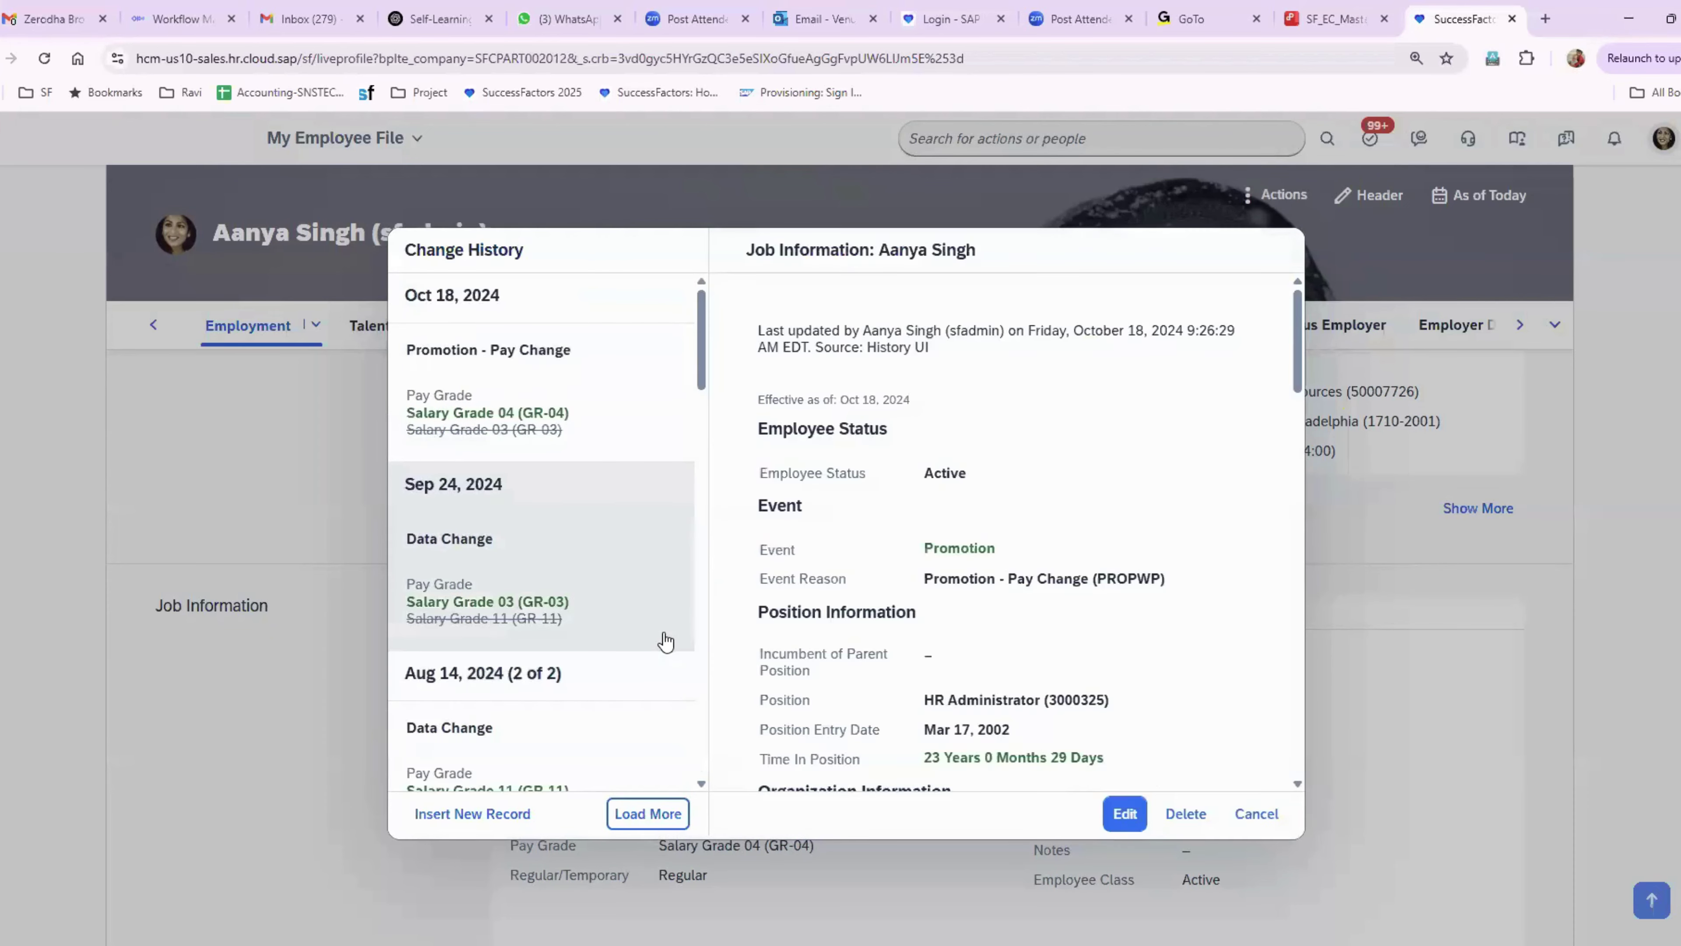
pyautogui.scroll(-15, 662, 639)
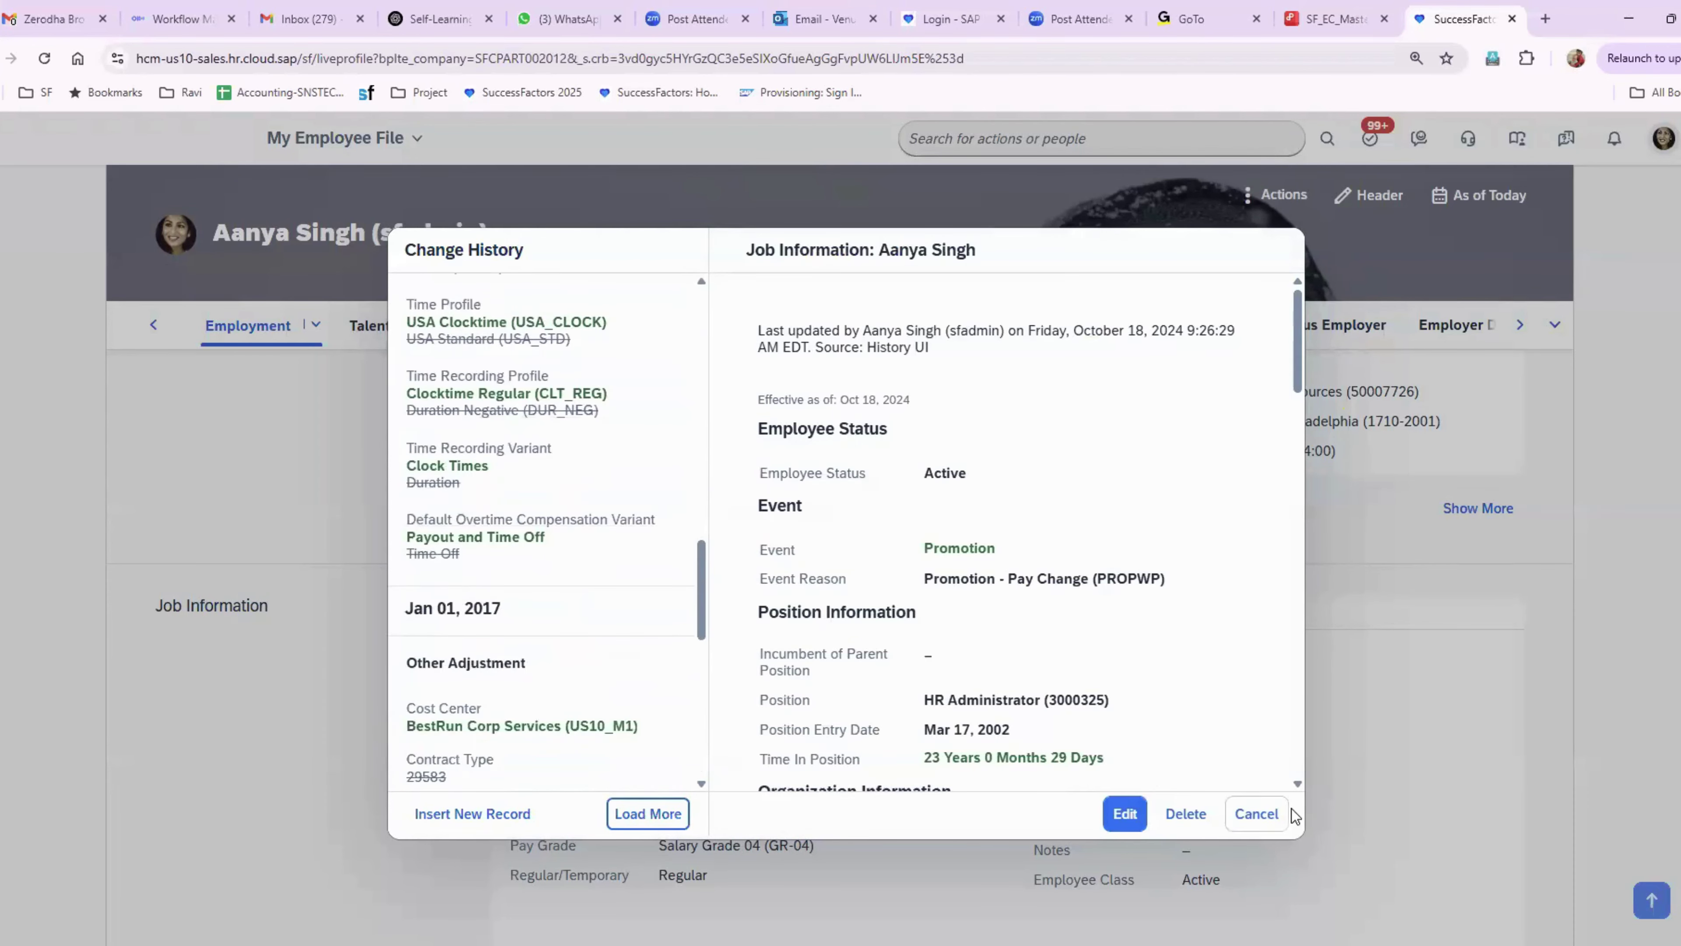
pyautogui.click(1256, 813)
# Step: View the Compensation Information change history in the Compensation section, load more records, and close it
pyautogui.click(565, 336)
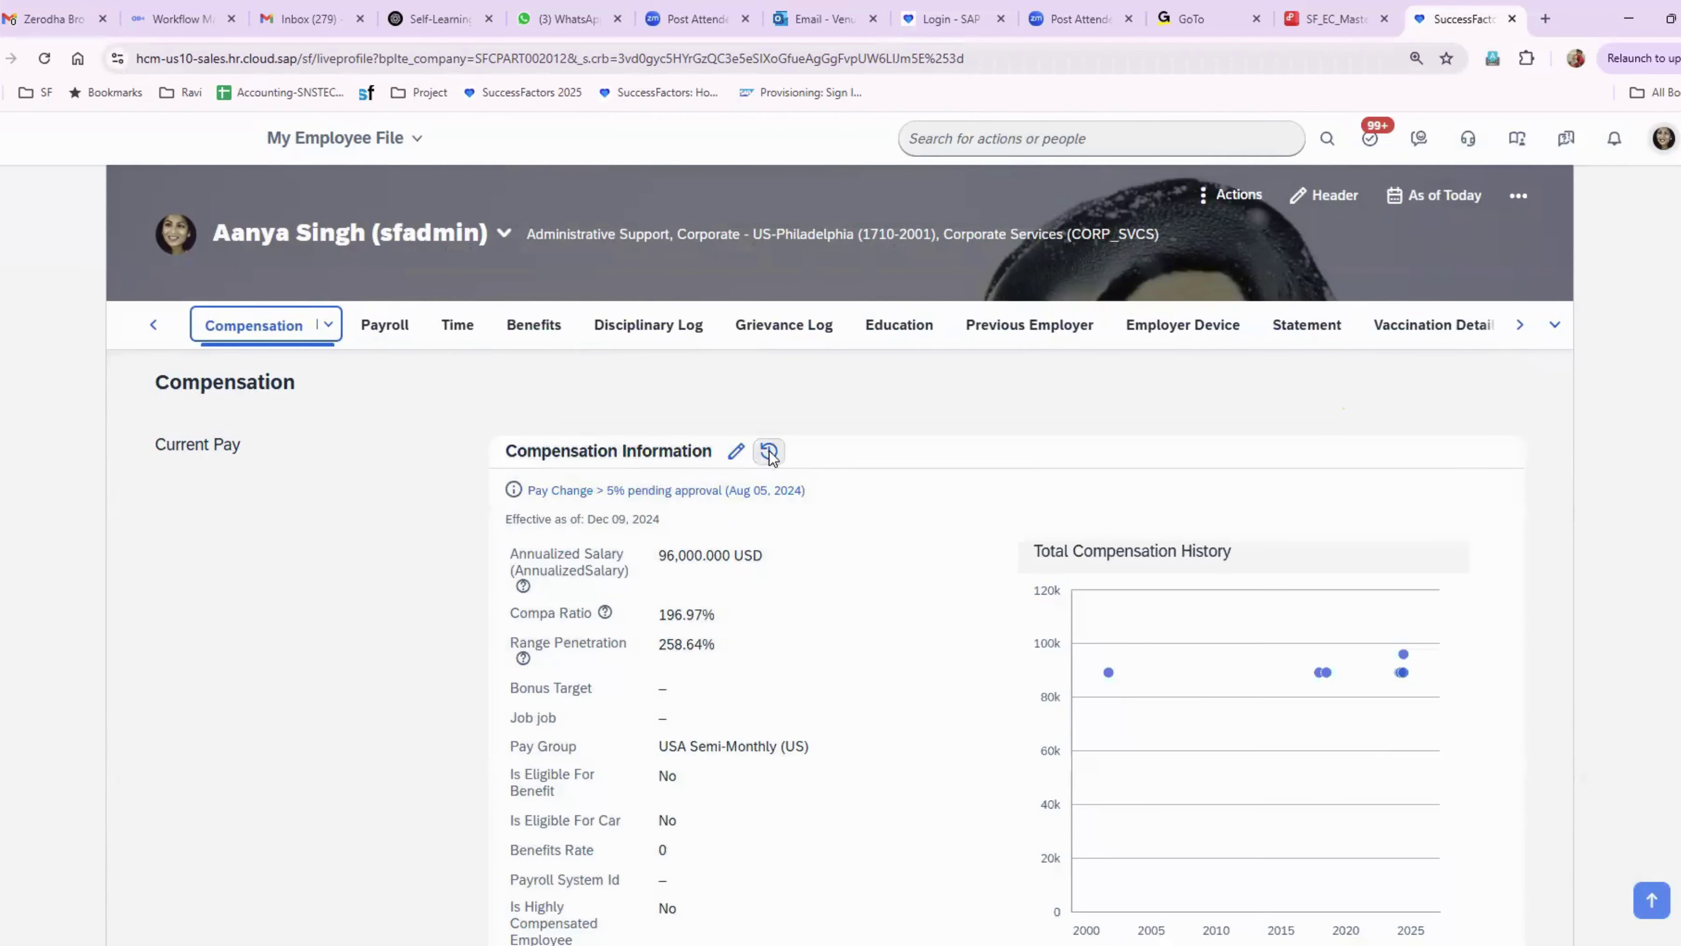
pyautogui.click(768, 453)
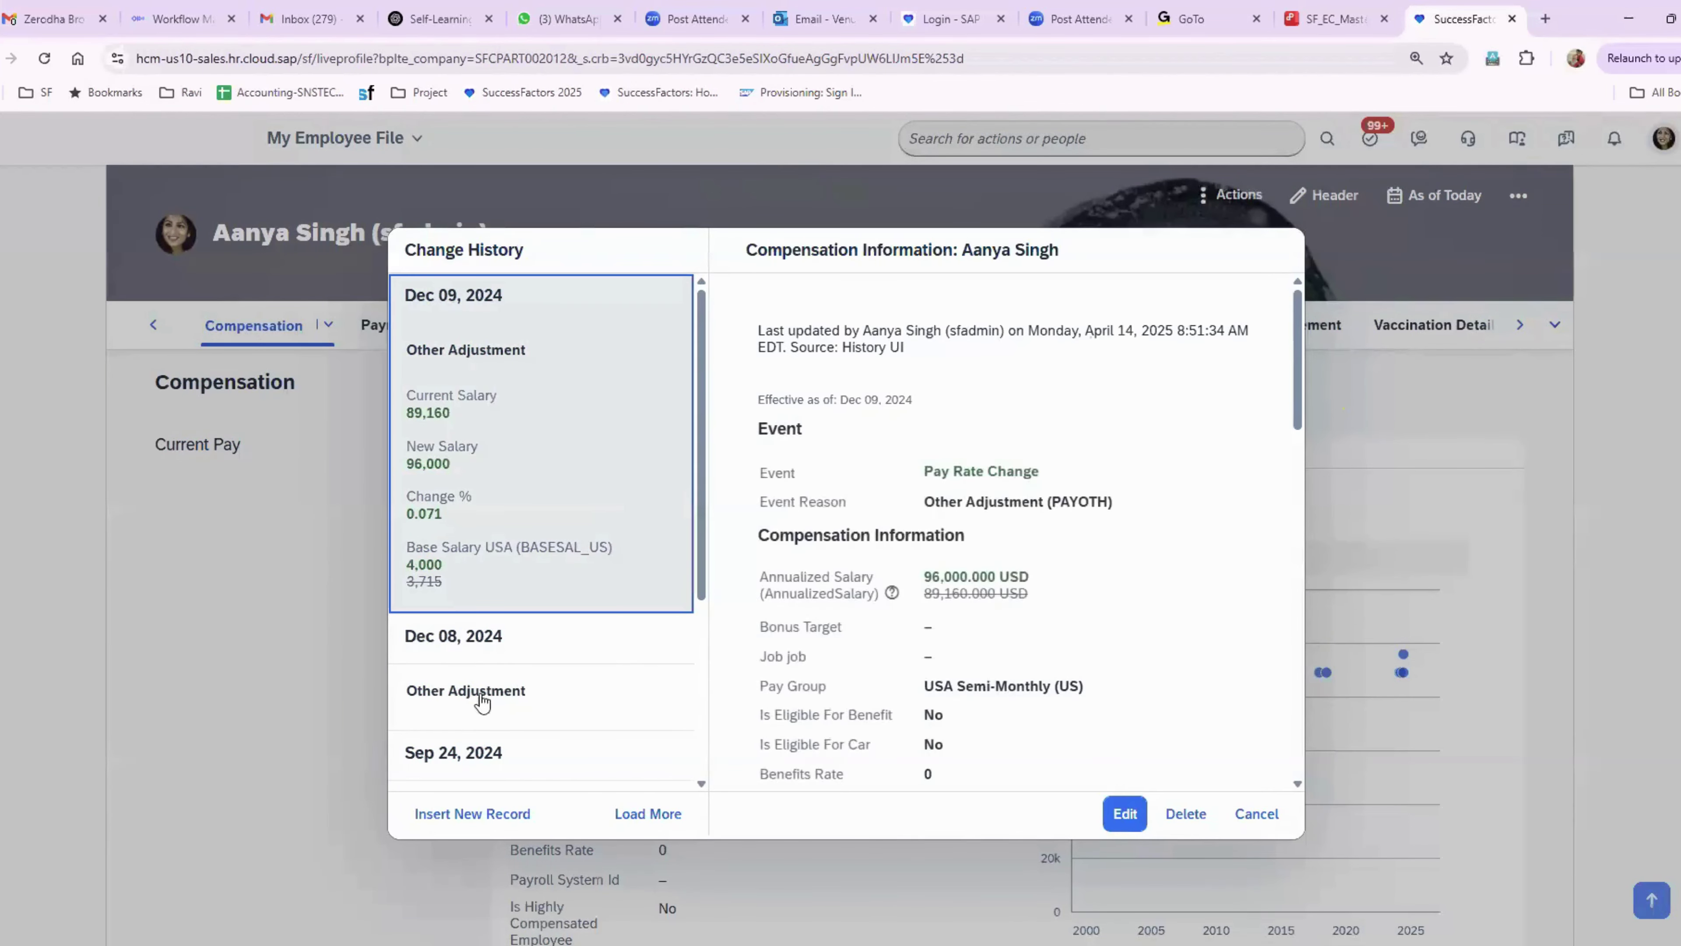
pyautogui.scroll(-4, 543, 742)
pyautogui.click(639, 813)
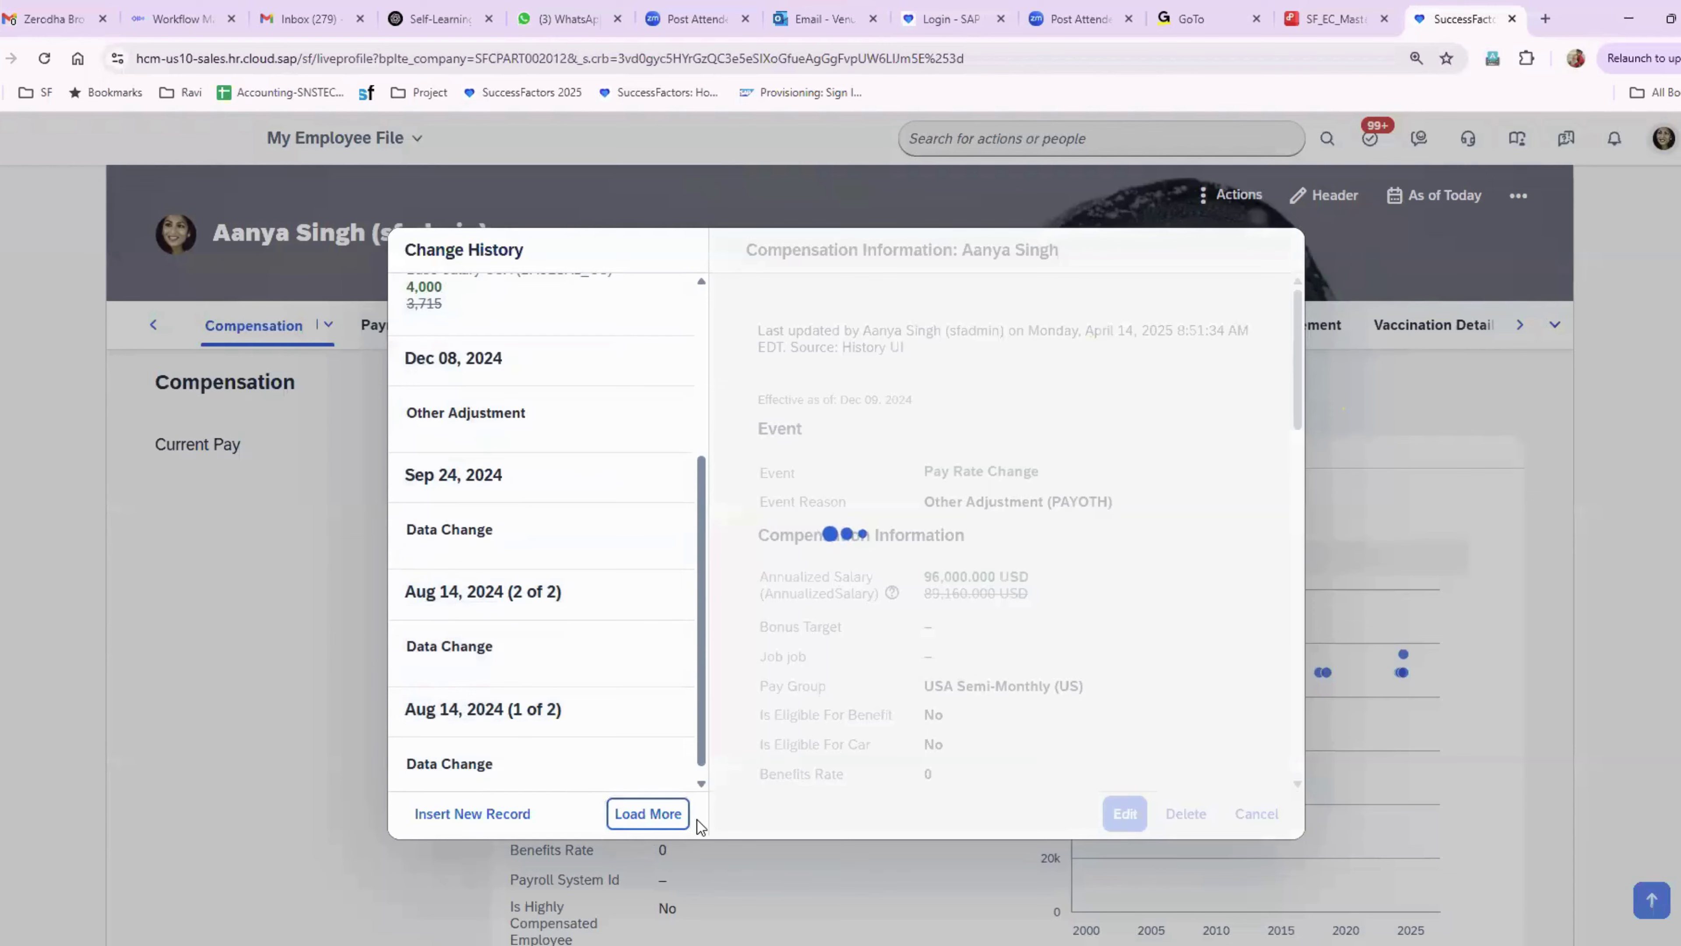
pyautogui.click(1256, 813)
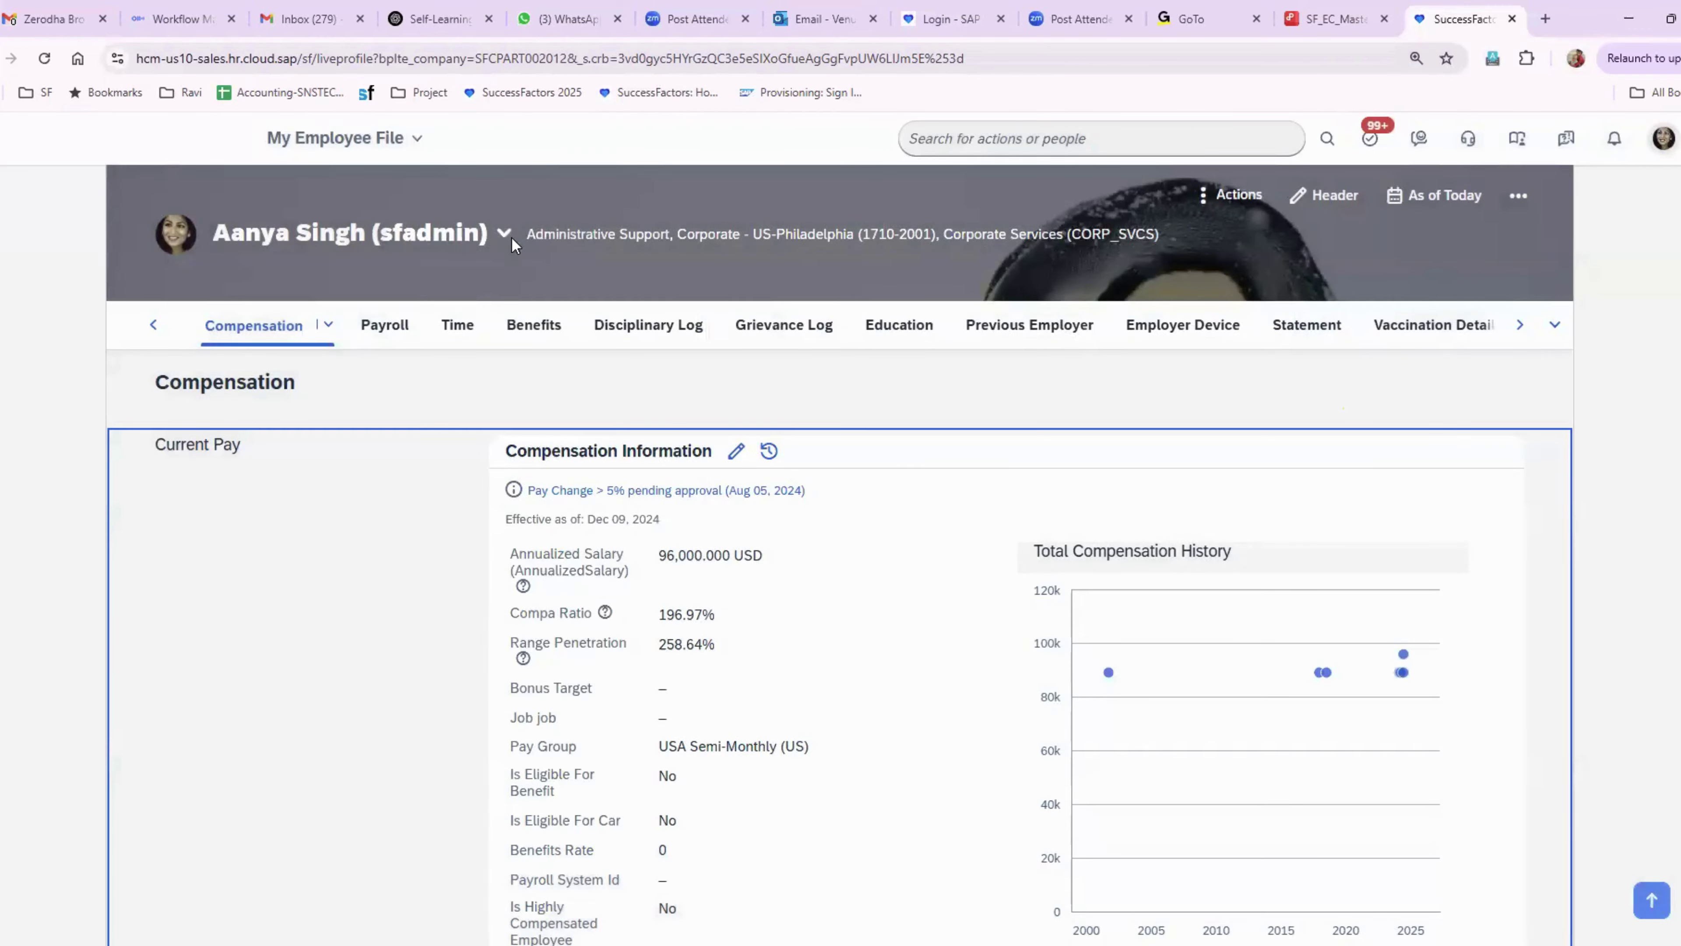
# Step: Show the employee search list beside the profile name and dismiss it
pyautogui.click(479, 234)
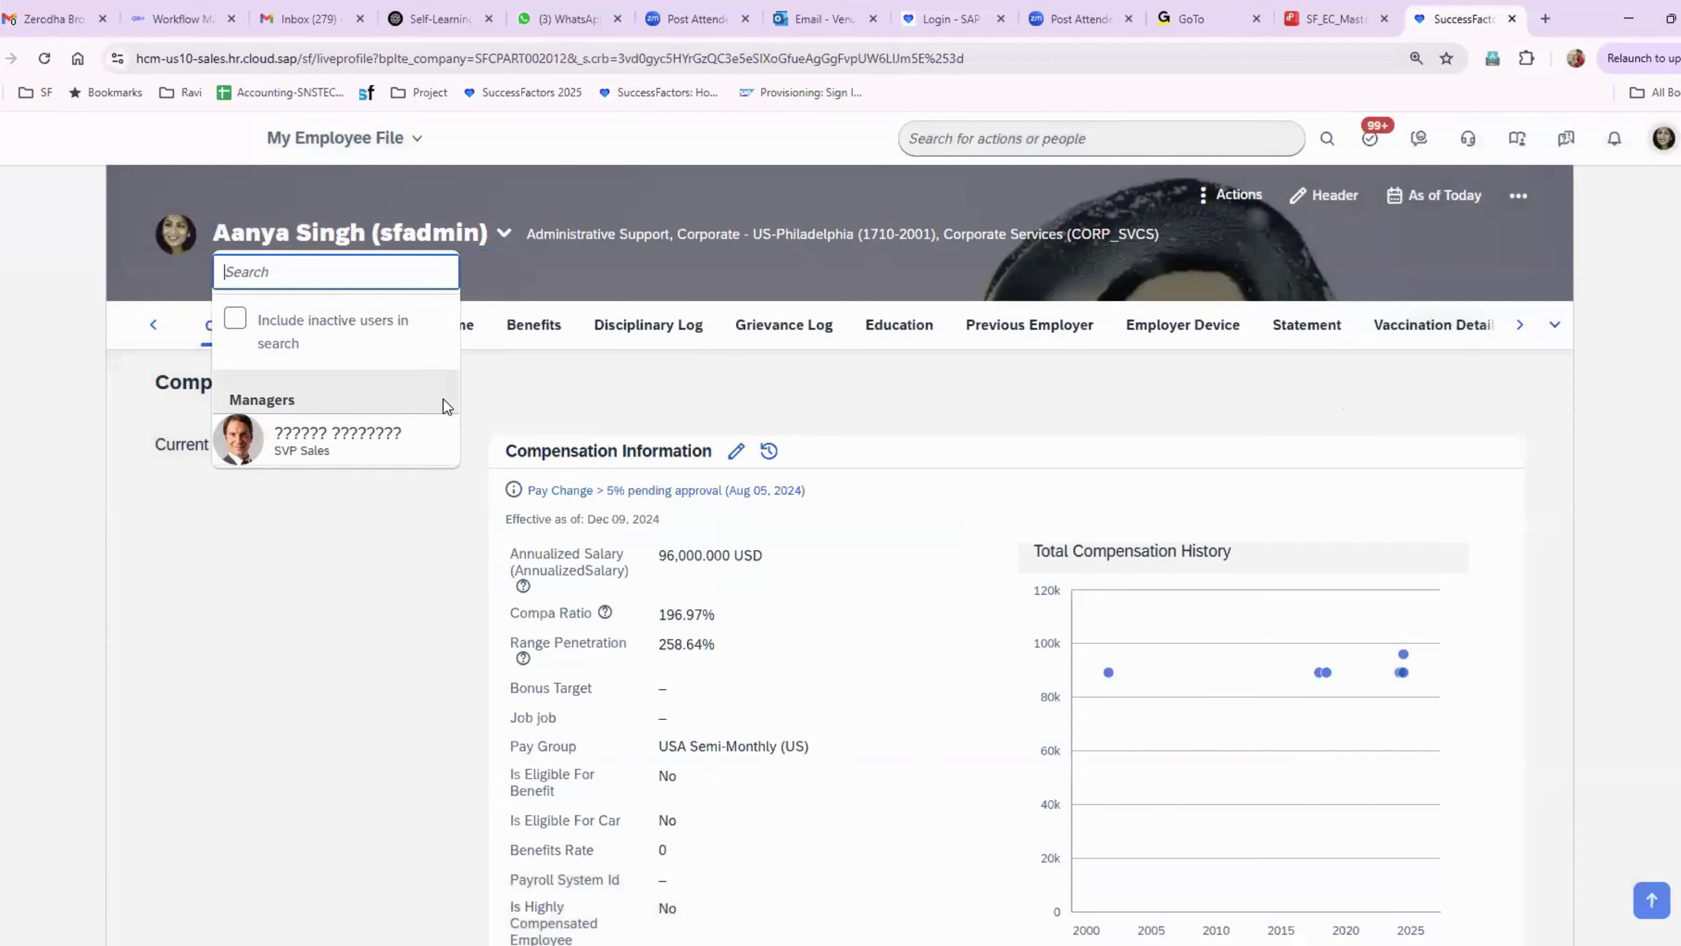
pyautogui.click(819, 194)
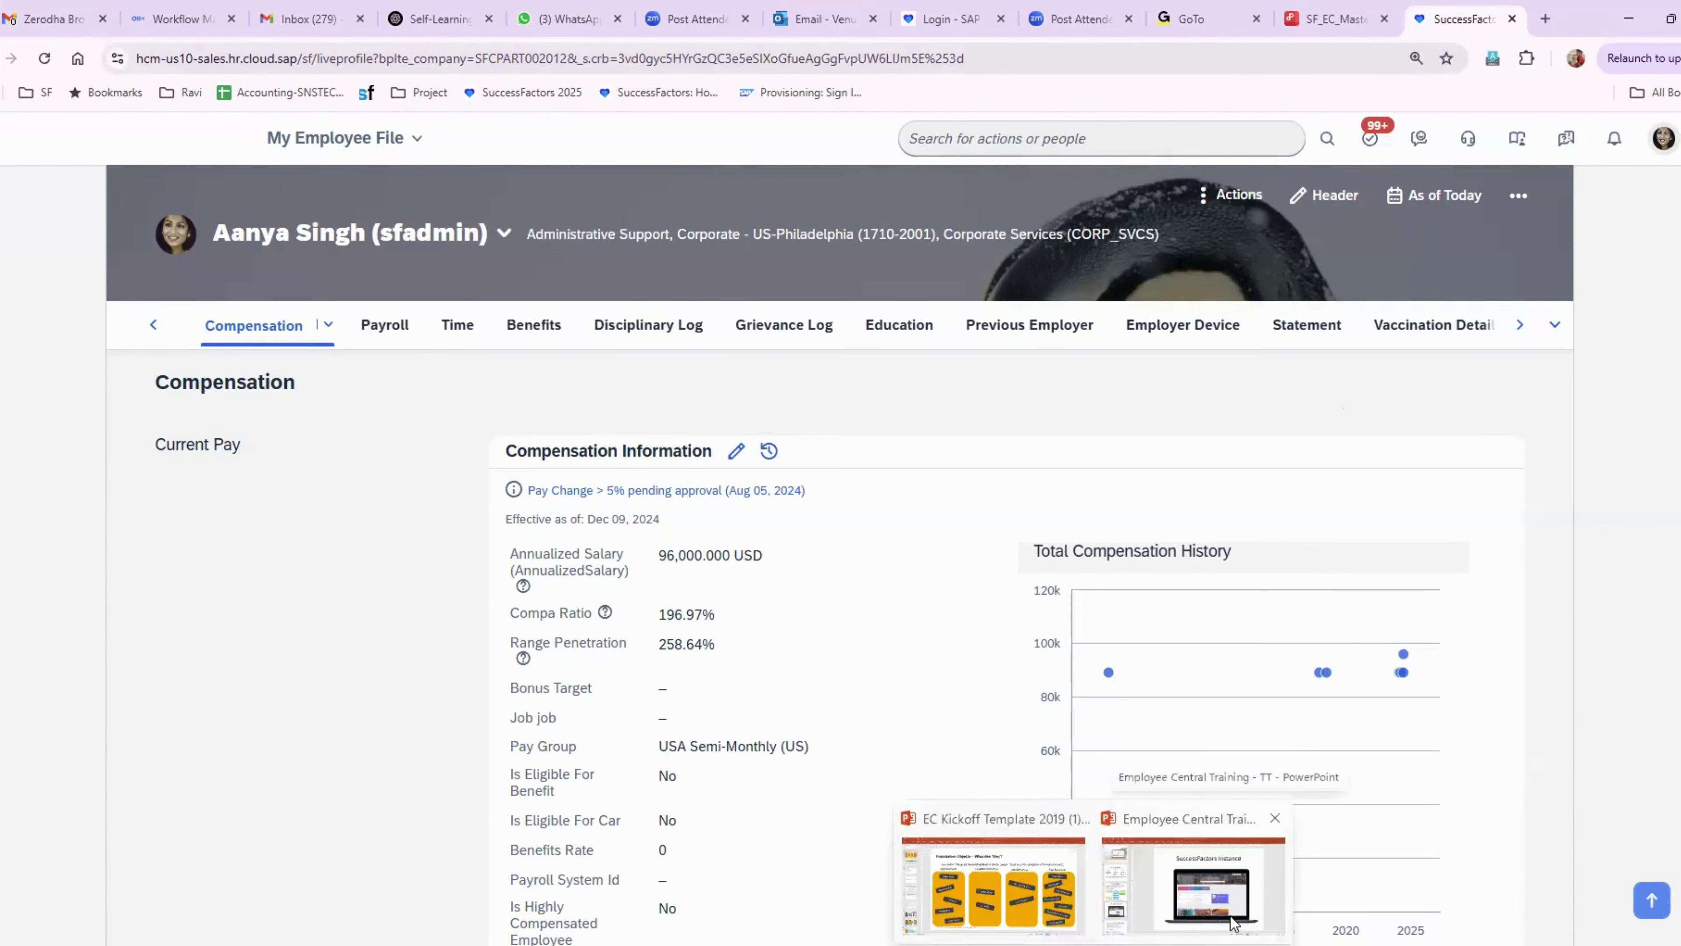
# Step: Switch to the Employee Central Training - TT presentation in PowerPoint
pyautogui.click(1155, 824)
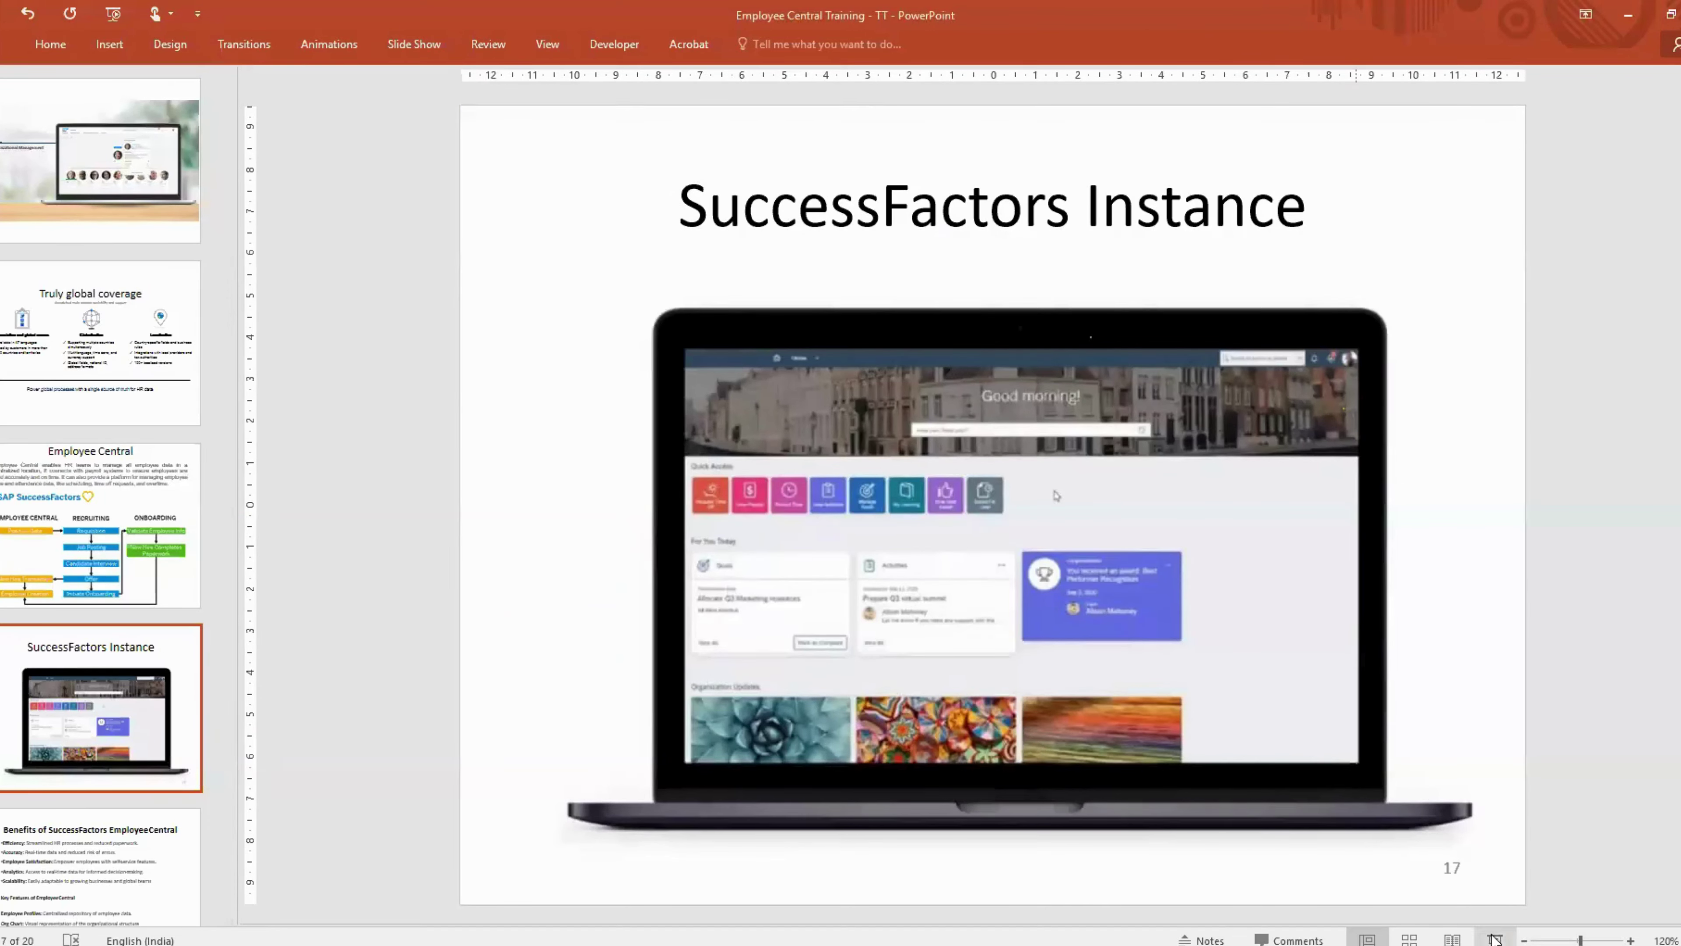